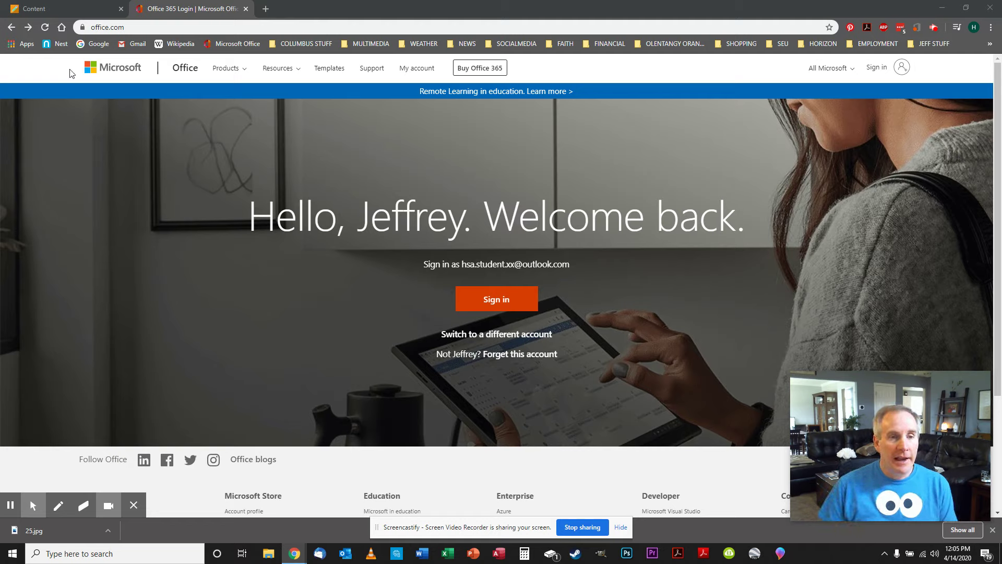
Step: Select the office.com address in the browser's address bar
{"action": "left_click", "coordinate": [134, 26]}
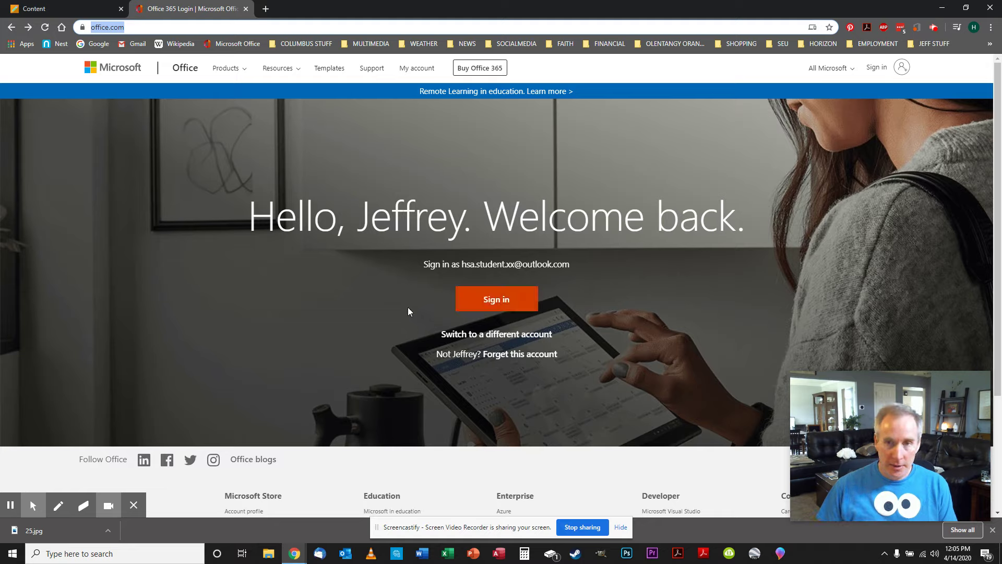
Step: Sign in to the student Microsoft account and submit its password
{"action": "left_click", "coordinate": [471, 304]}
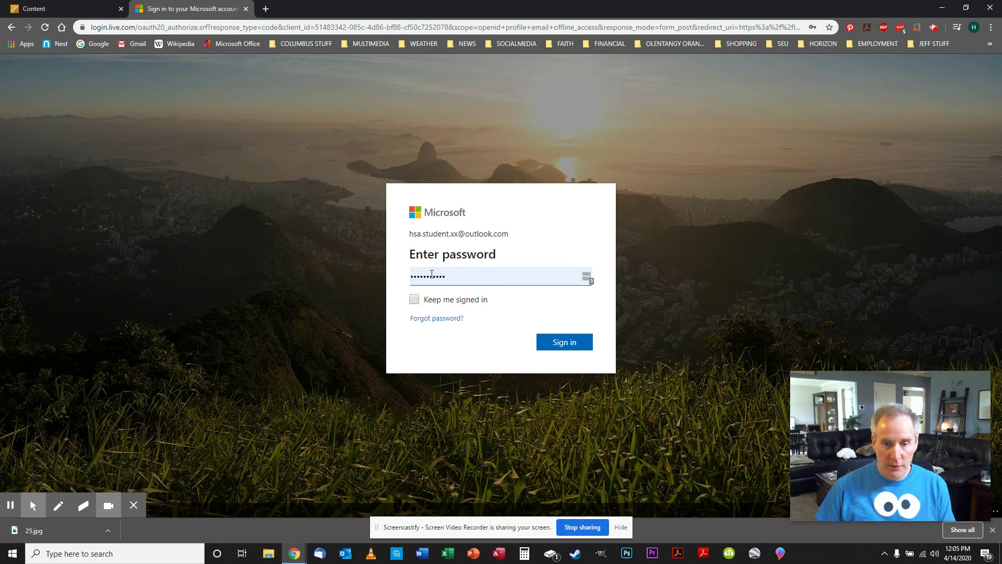
{"action": "left_click", "coordinate": [568, 347]}
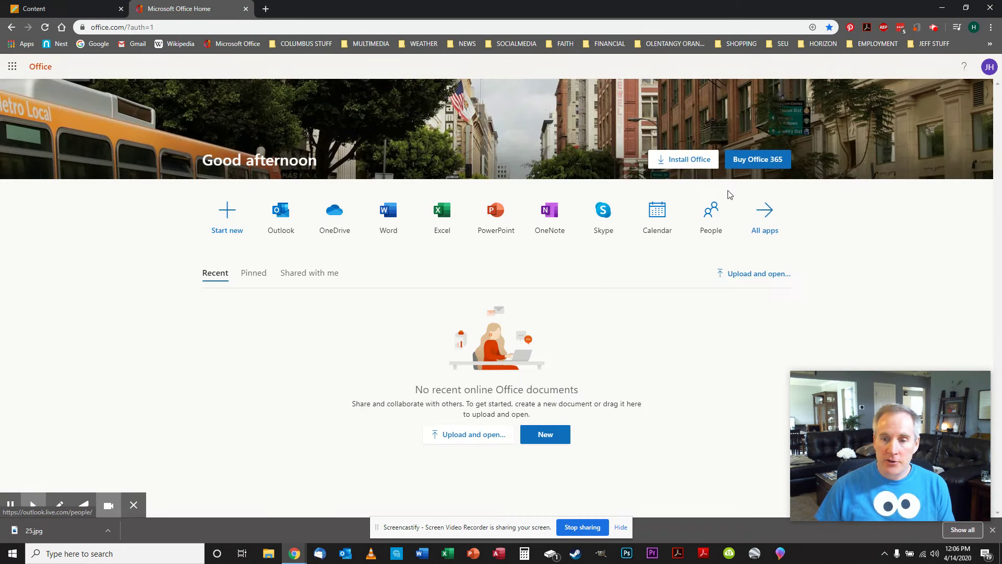
Step: Check the signed-in account details, then circle the Outlook, Word and Excel tiles with a pen
{"action": "left_click", "coordinate": [988, 70]}
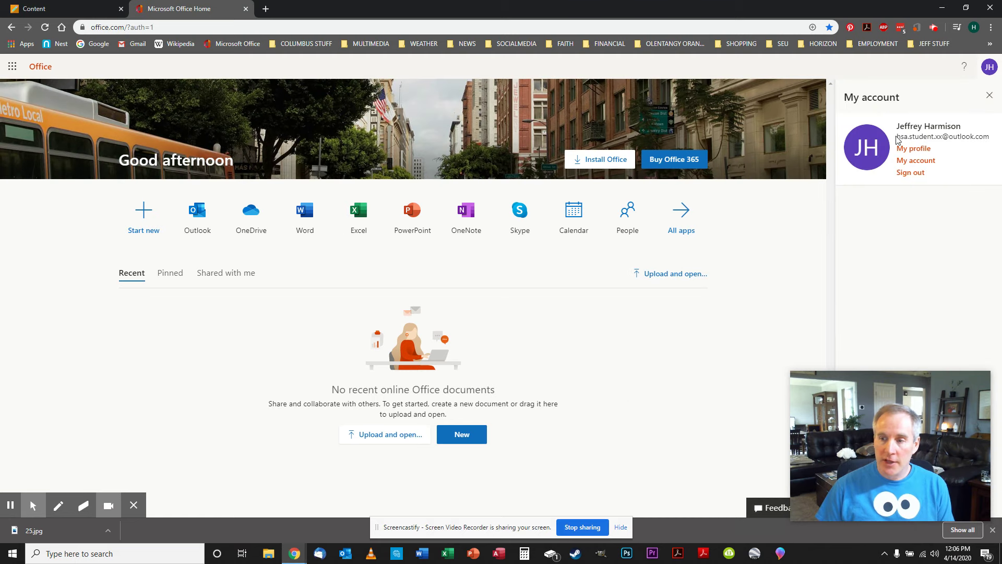
{"action": "left_click", "coordinate": [987, 99]}
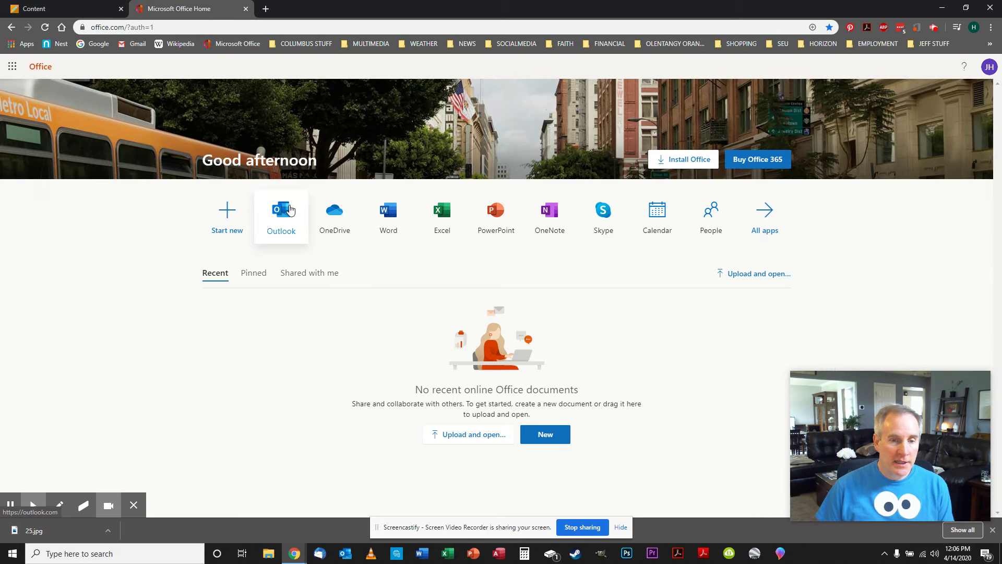
{"action": "left_click", "coordinate": [63, 503]}
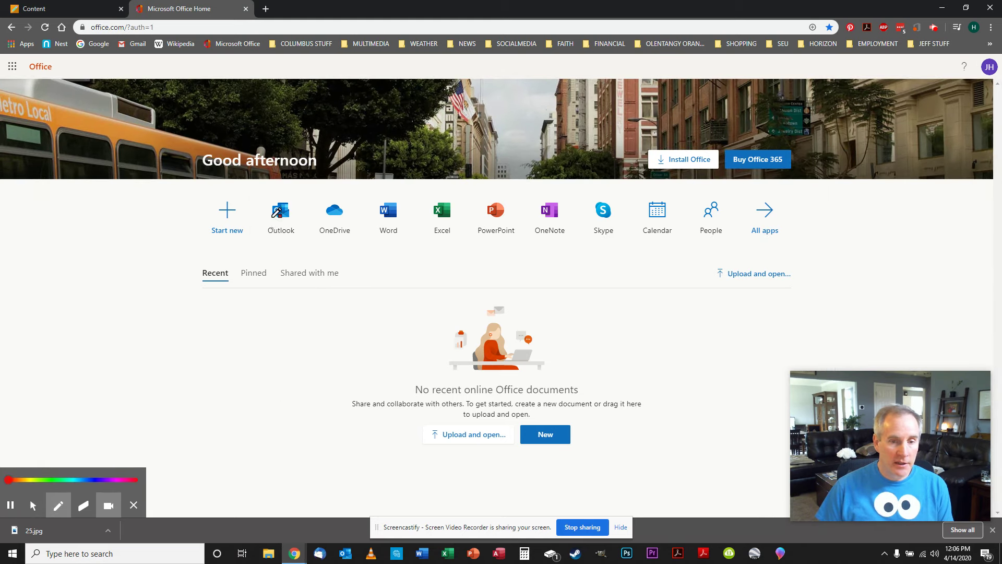
{"action": "mouse_move", "coordinate": [284, 185]}
{"action": "left_mouse_down"}
{"action": "mouse_move", "coordinate": [257, 221]}
{"action": "mouse_move", "coordinate": [296, 196]}
{"action": "mouse_move", "coordinate": [286, 184]}
{"action": "mouse_move", "coordinate": [324, 240]}
{"action": "mouse_move", "coordinate": [343, 190]}
{"action": "mouse_move", "coordinate": [334, 190]}
{"action": "mouse_move", "coordinate": [373, 218]}
{"action": "mouse_move", "coordinate": [376, 178]}
{"action": "left_mouse_up"}
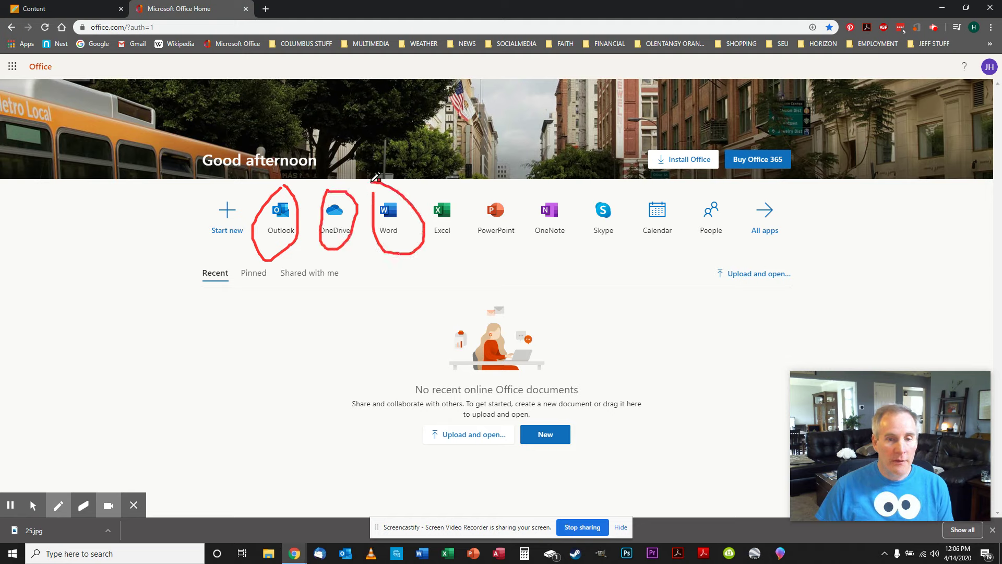
{"action": "mouse_move", "coordinate": [429, 197]}
{"action": "left_mouse_down"}
{"action": "mouse_move", "coordinate": [456, 244]}
{"action": "mouse_move", "coordinate": [437, 172]}
{"action": "mouse_move", "coordinate": [505, 248]}
{"action": "mouse_move", "coordinate": [492, 185]}
{"action": "left_mouse_up"}
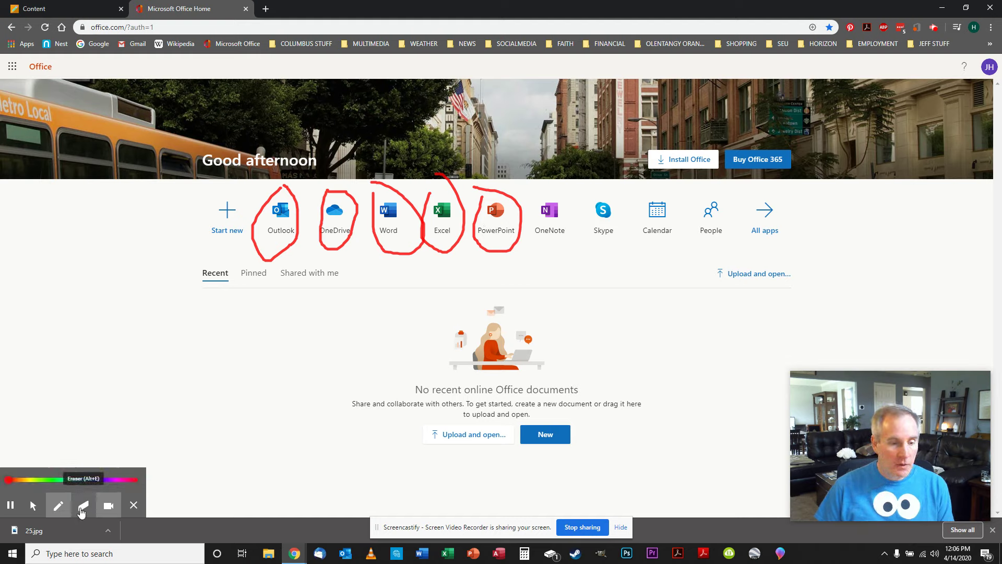
Step: Erase the pen annotations and go to OneDrive from the Office home page
{"action": "left_click", "coordinate": [83, 505]}
{"action": "left_click", "coordinate": [14, 479]}
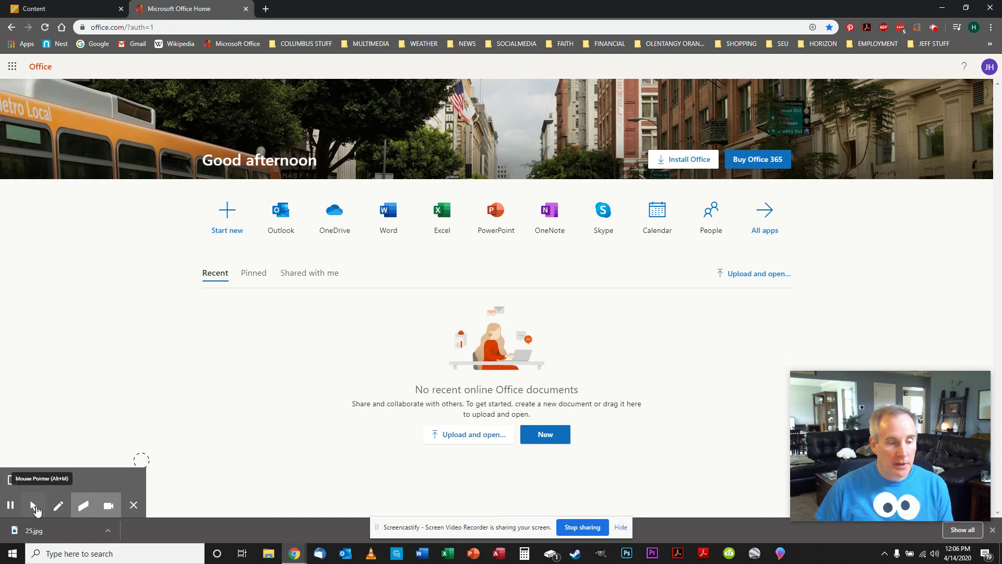
{"action": "left_click", "coordinate": [34, 508]}
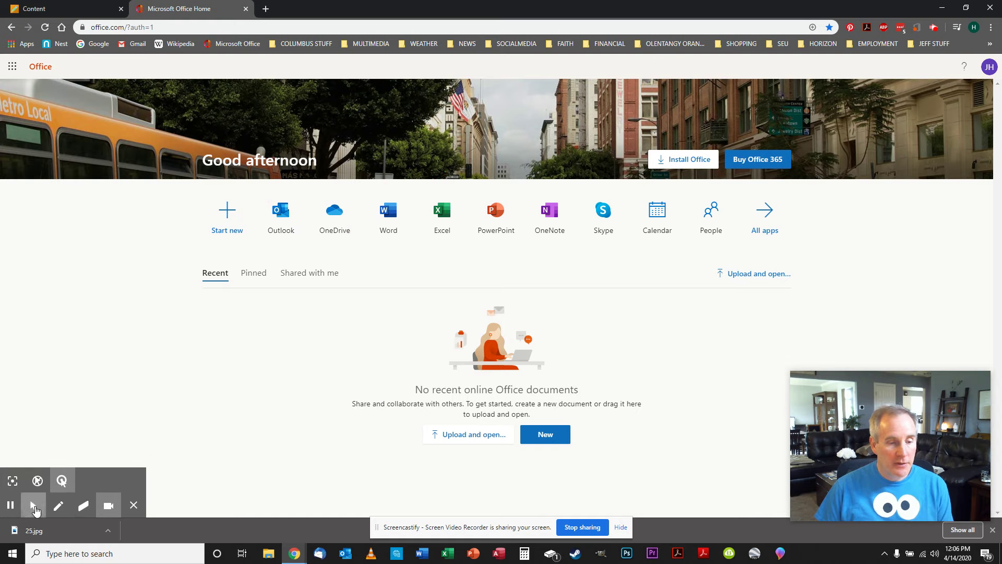
{"action": "left_click", "coordinate": [332, 210]}
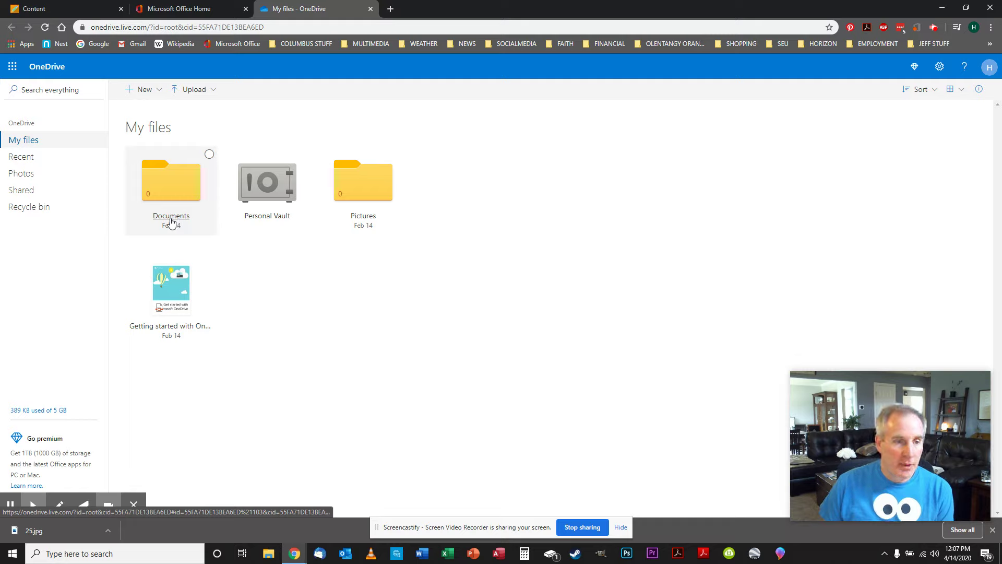
Step: Look over the item types in My files' New dropdown, then dismiss it
{"action": "left_click", "coordinate": [158, 92]}
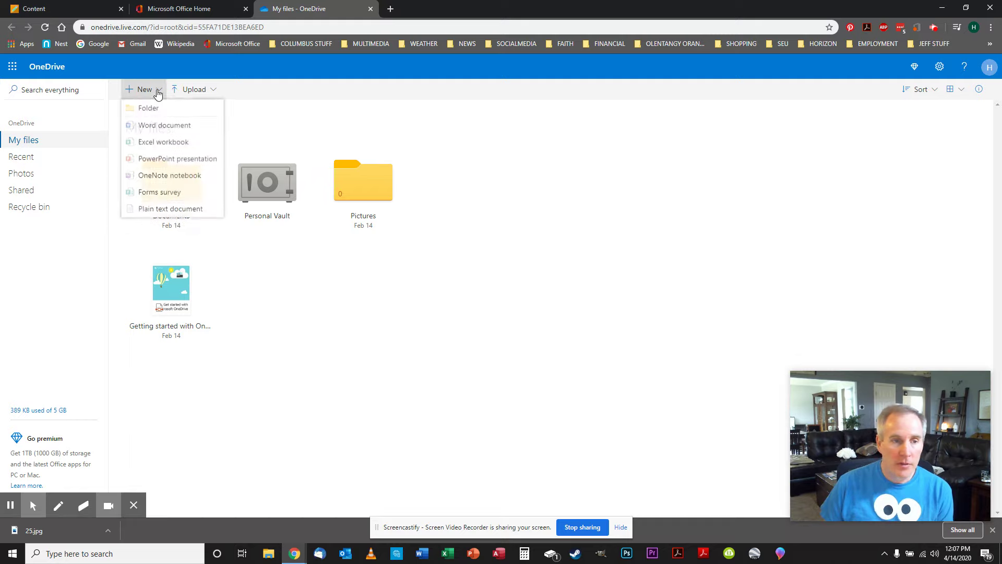
{"action": "left_click", "coordinate": [262, 131]}
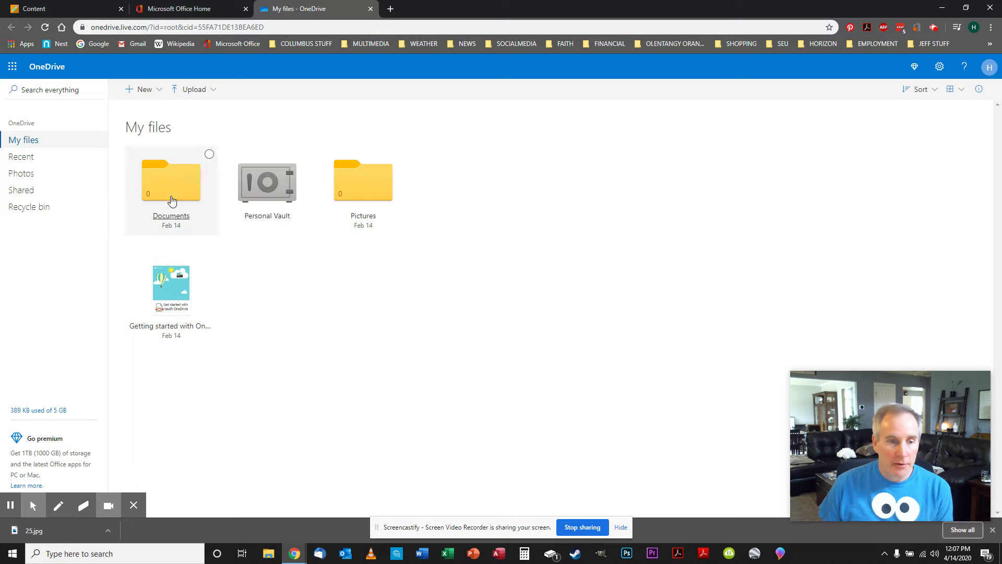
Step: Open the empty Documents folder, try Upload > Files and cancel, then check the Blackboard assignment
{"action": "left_click", "coordinate": [178, 220]}
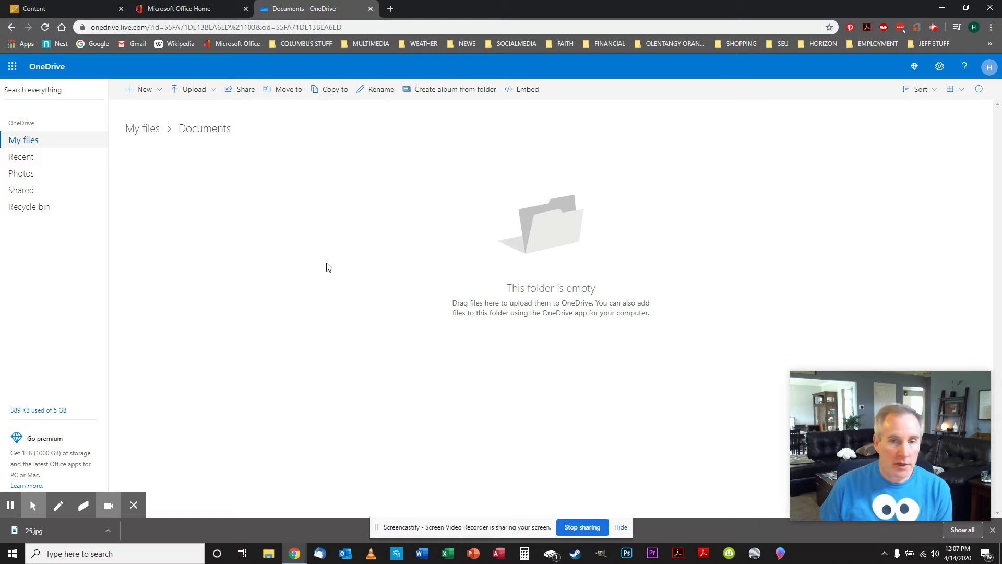
{"action": "left_click", "coordinate": [195, 91]}
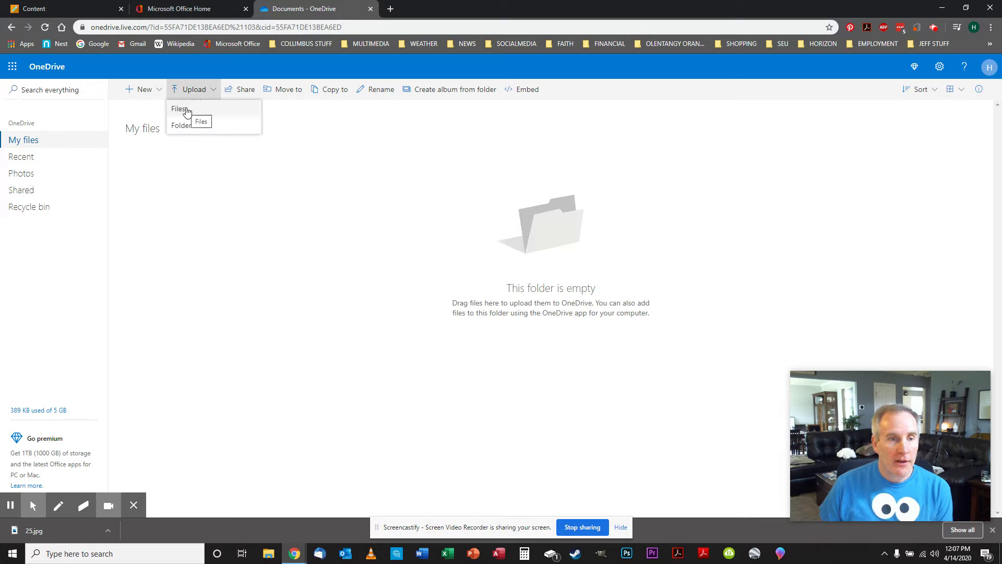
{"action": "left_click", "coordinate": [186, 112]}
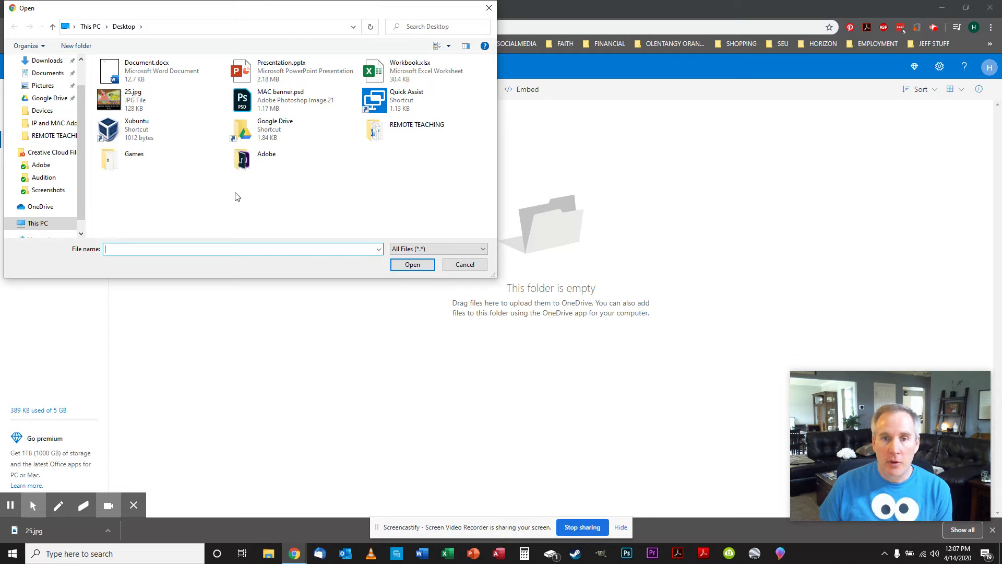
{"action": "left_click", "coordinate": [462, 265]}
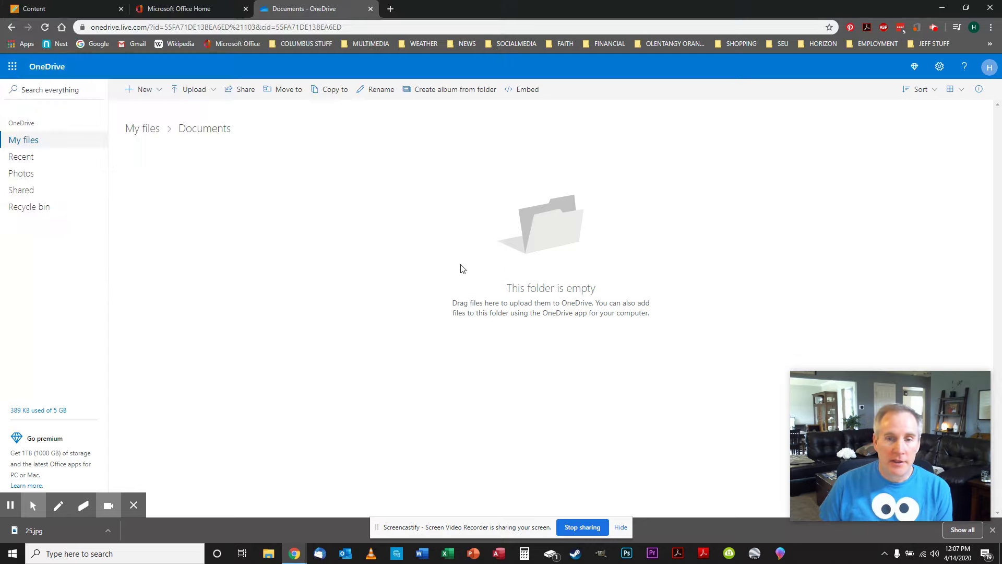
{"action": "left_click", "coordinate": [57, 7]}
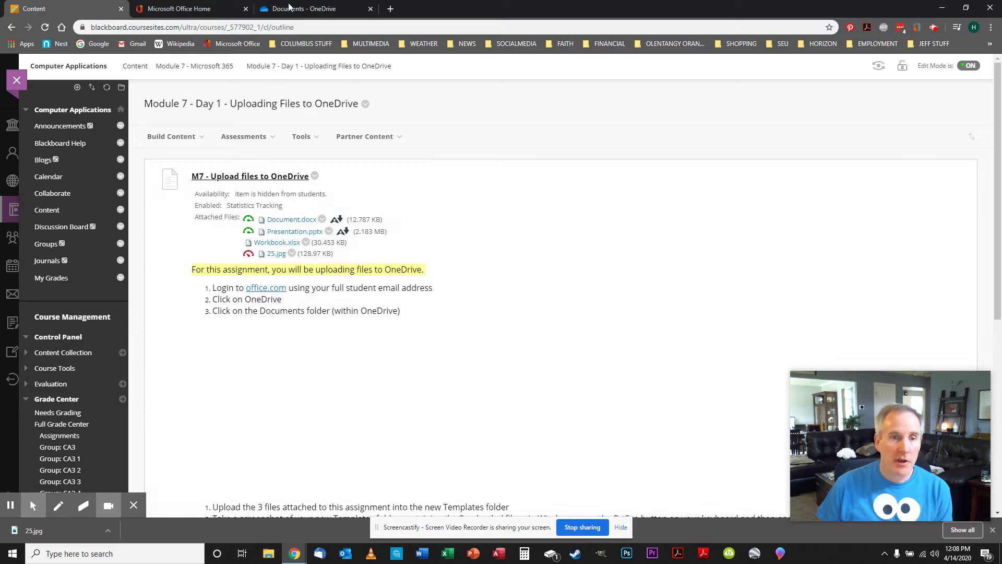
Step: Return from the Blackboard M7 assignment page to the OneDrive Documents folder
{"action": "left_click", "coordinate": [293, 8]}
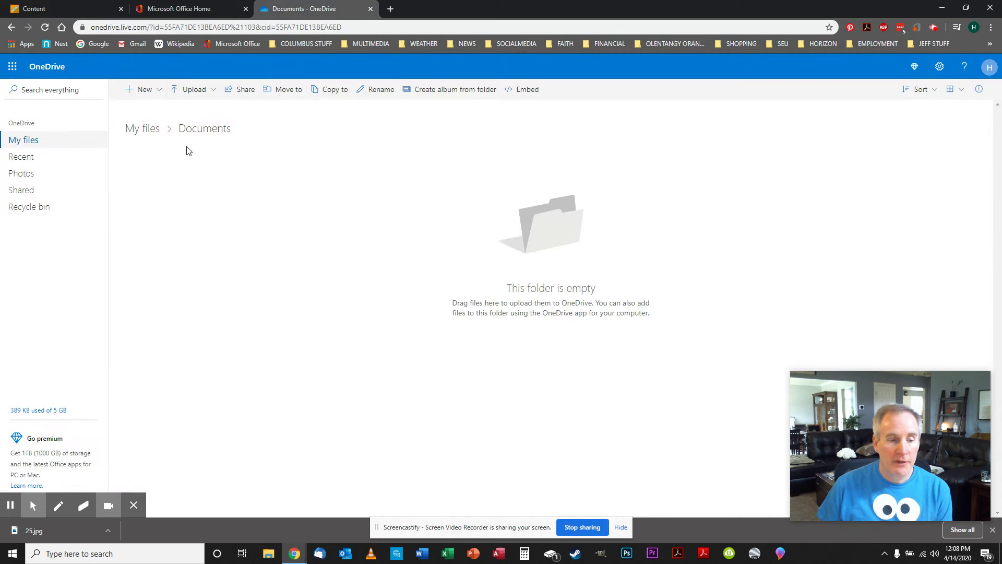
Step: Bring up the Upload > Files chooser and move it into easier view
{"action": "mouse_move", "coordinate": [294, 552]}
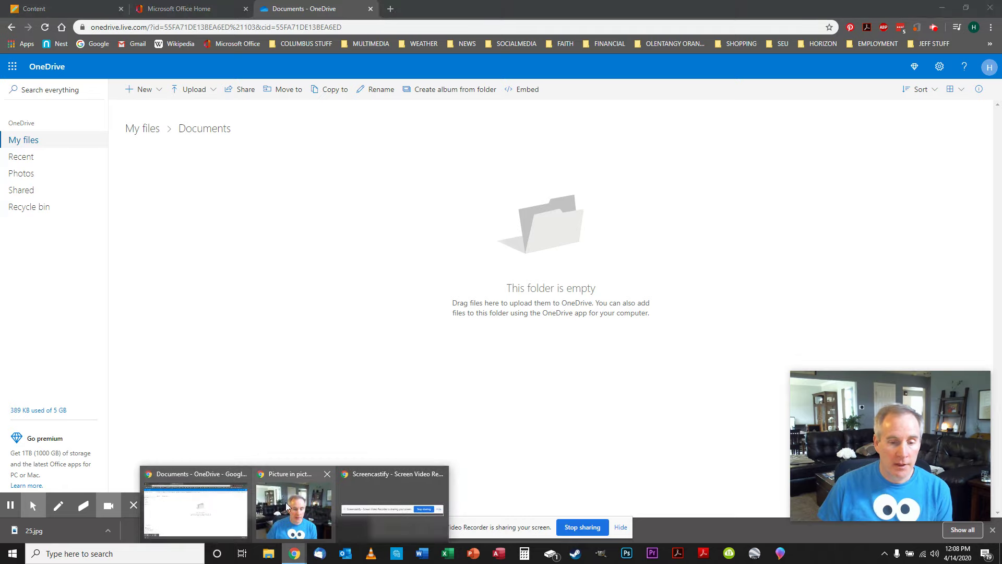
{"action": "left_click", "coordinate": [199, 516]}
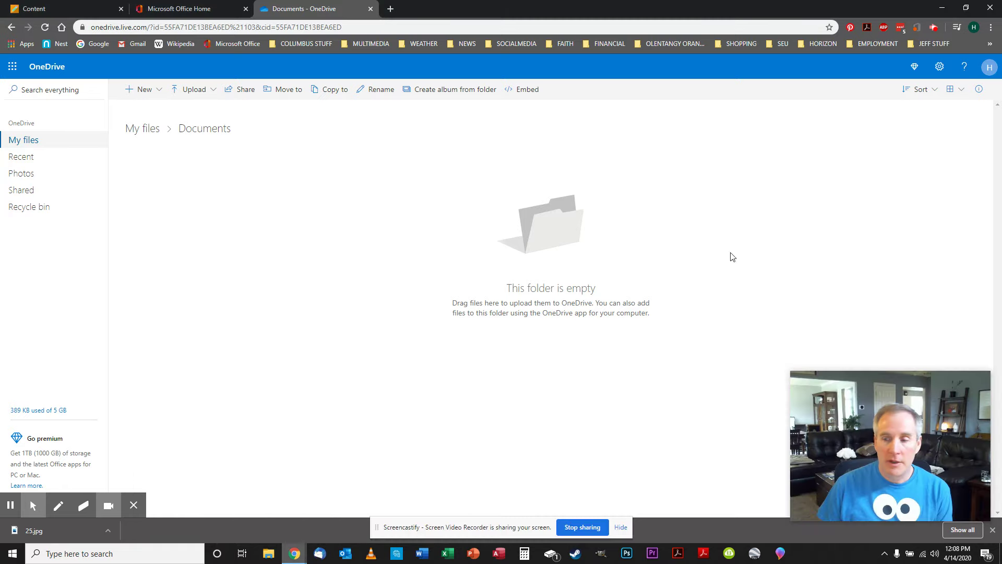
{"action": "left_click", "coordinate": [185, 89]}
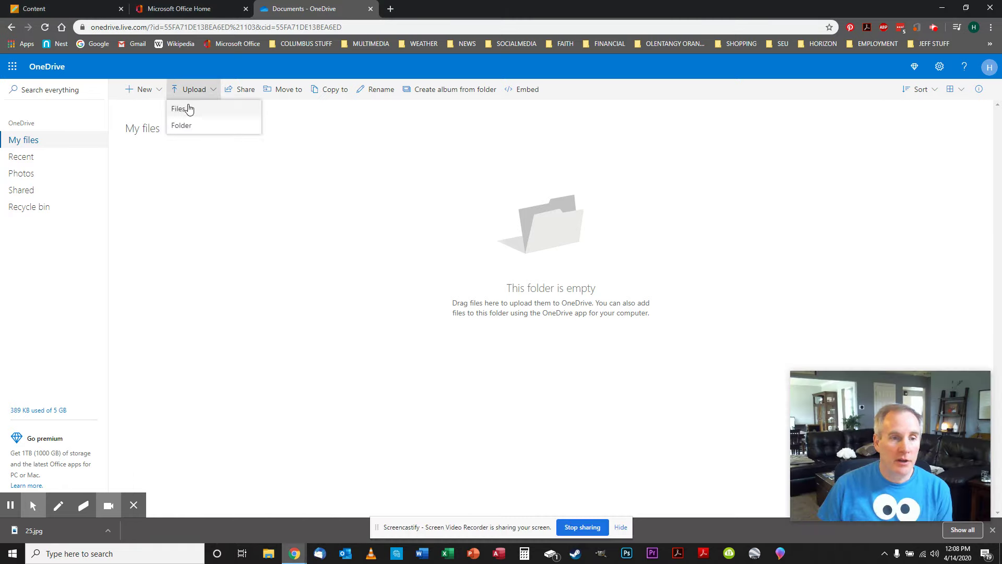
{"action": "left_click", "coordinate": [189, 108]}
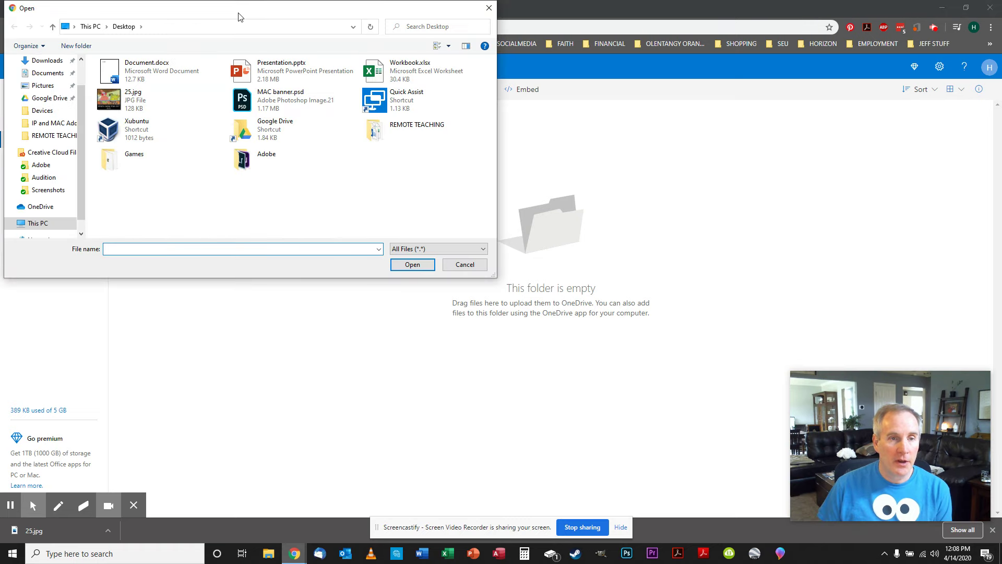
{"action": "left_click_drag", "start_coordinate": [240, 17], "coordinate": [438, 133]}
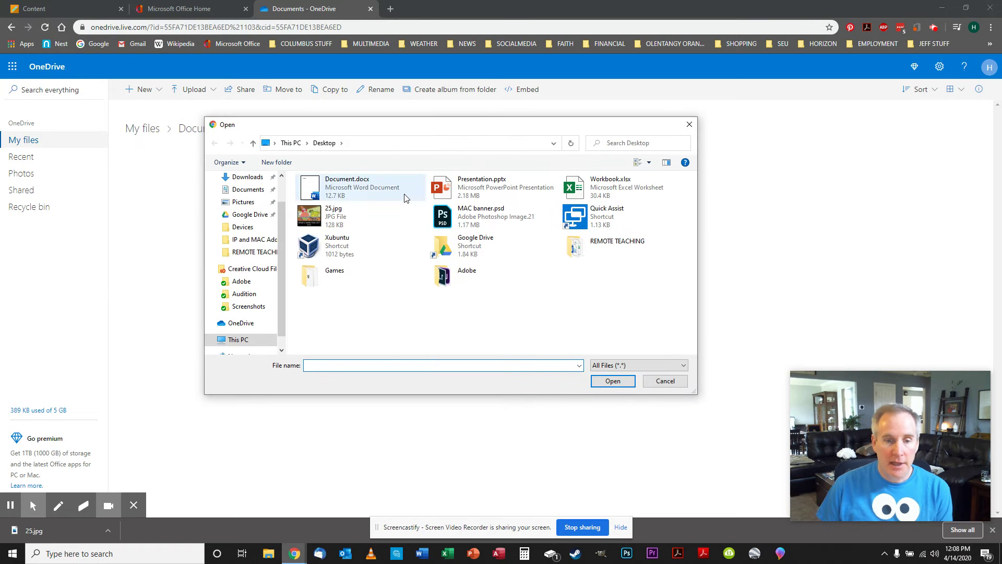
Step: Upload Document.docx, Presentation.pptx and Workbook.xlsx to Documents, then return to My files
{"action": "left_click", "coordinate": [358, 191]}
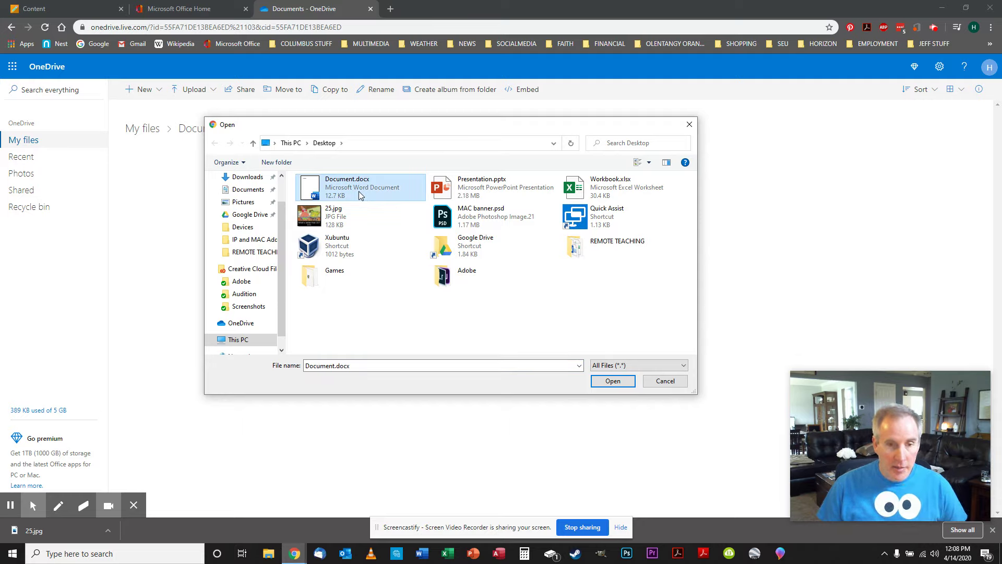
{"action": "left_click", "coordinate": [462, 193], "text": "ctrl"}
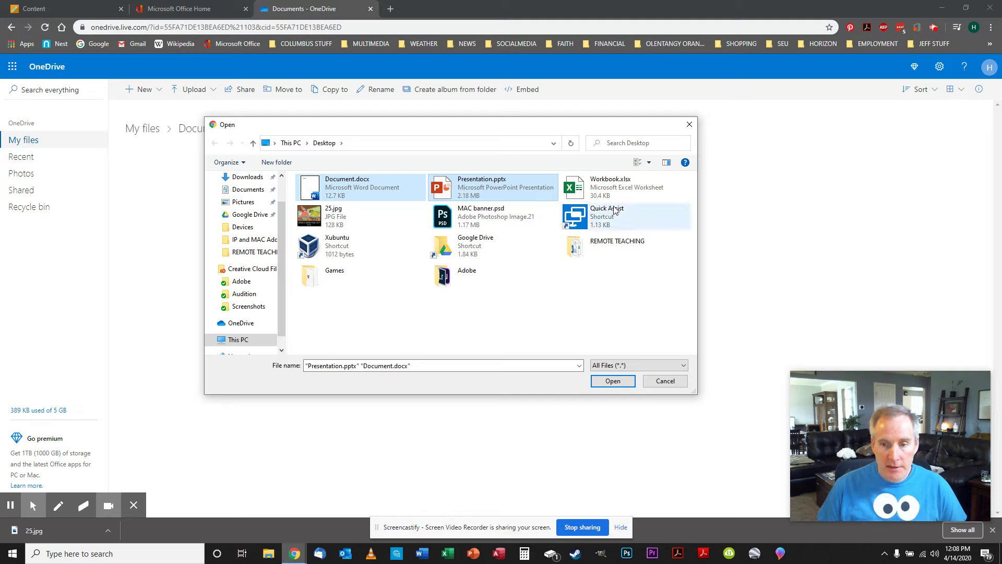
{"action": "left_click", "coordinate": [619, 190], "text": "ctrl"}
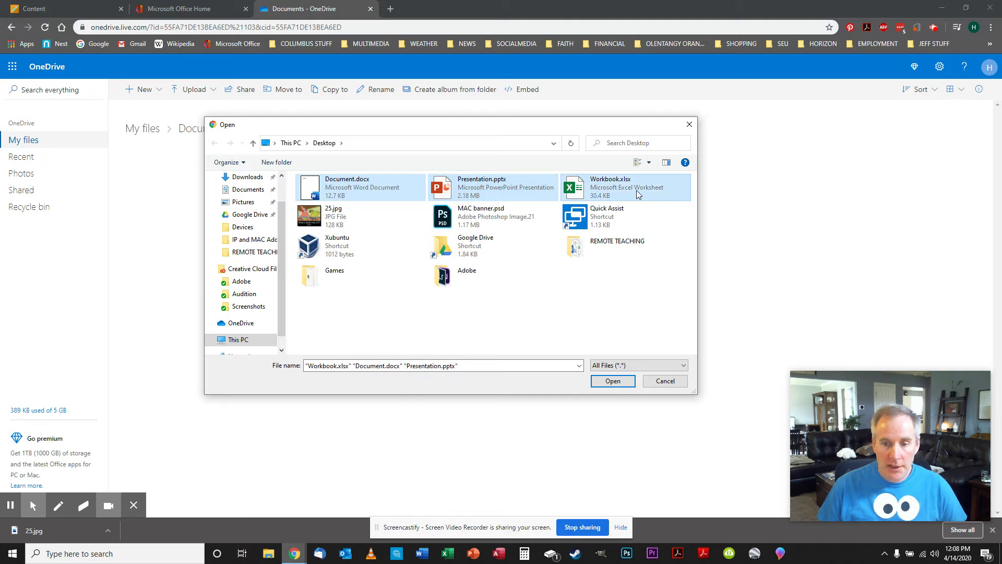
{"action": "left_click", "coordinate": [368, 190], "text": "ctrl"}
{"action": "left_click", "coordinate": [466, 196]}
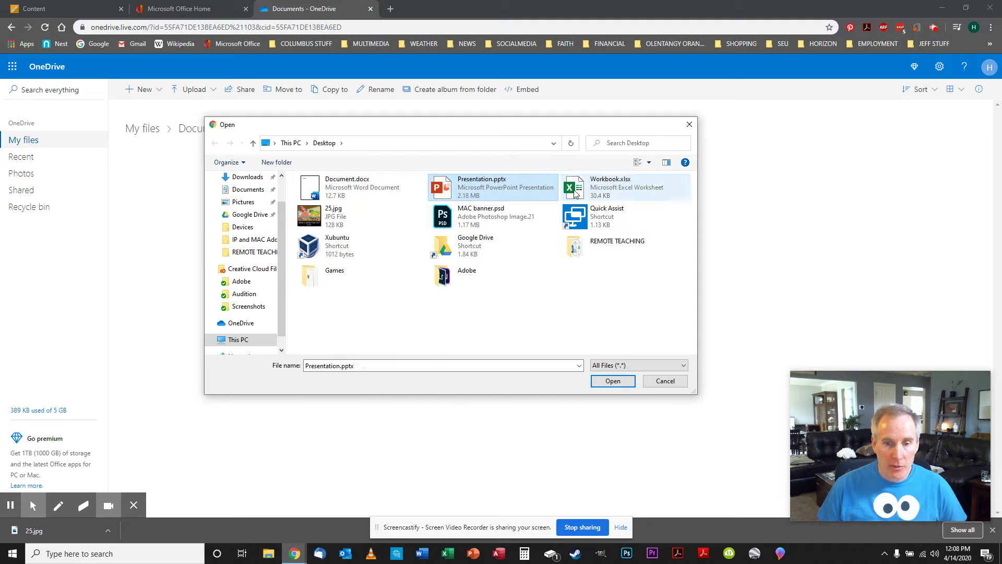
{"action": "left_click", "coordinate": [594, 194]}
{"action": "left_click", "coordinate": [504, 181]}
{"action": "left_click", "coordinate": [387, 183]}
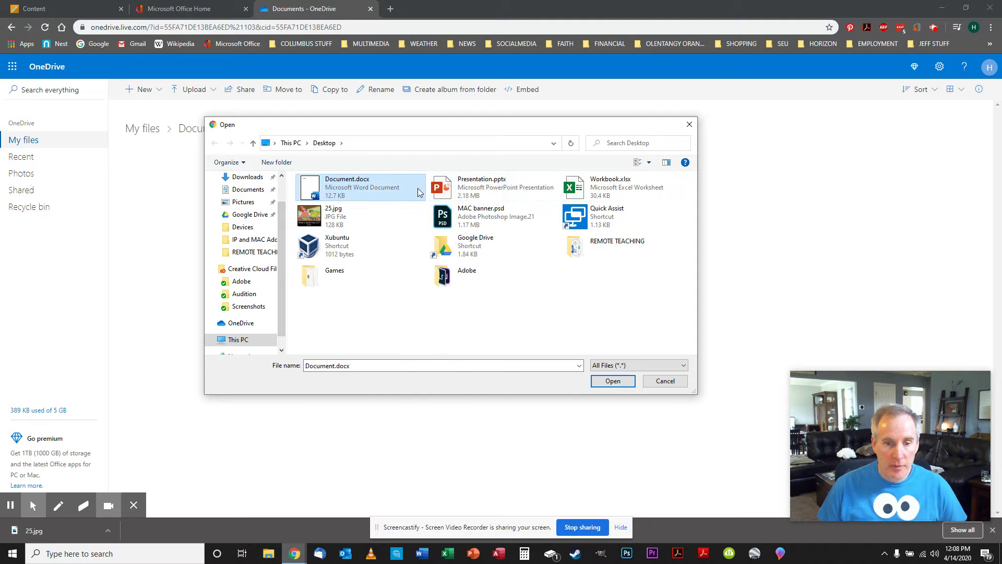
{"action": "left_click", "coordinate": [478, 189], "text": "ctrl"}
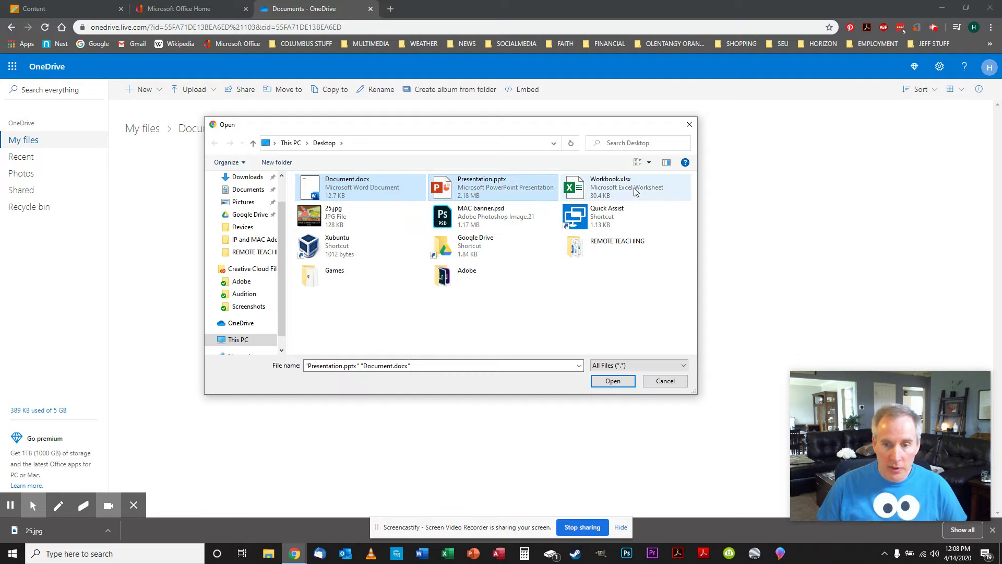
{"action": "left_click", "coordinate": [626, 189], "text": "ctrl"}
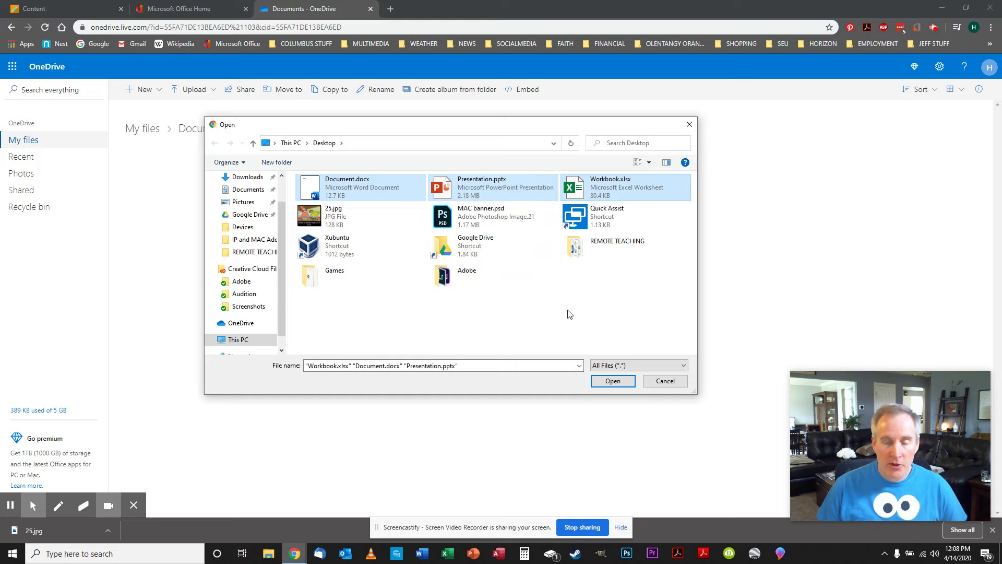
{"action": "left_click", "coordinate": [612, 381]}
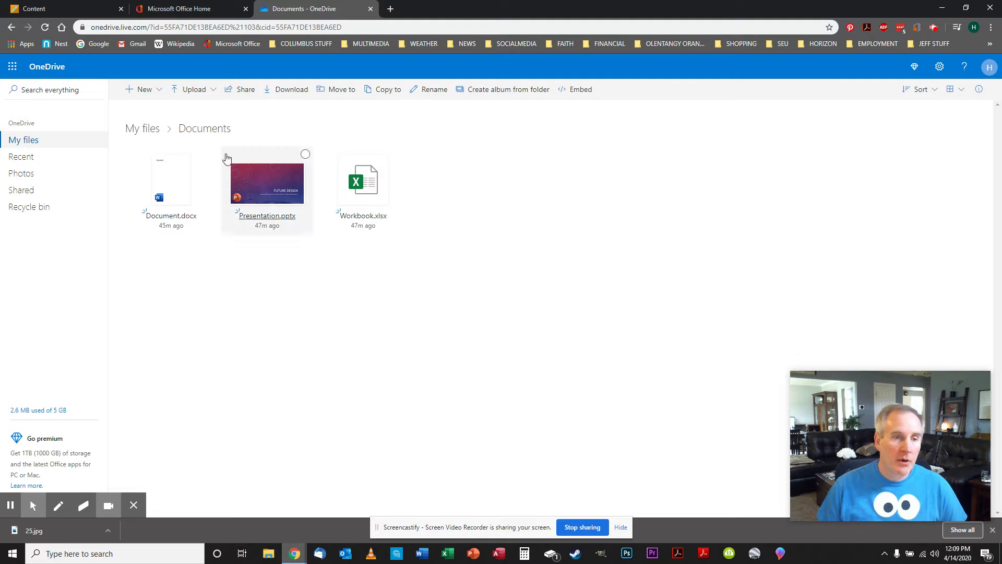
{"action": "left_click", "coordinate": [28, 145]}
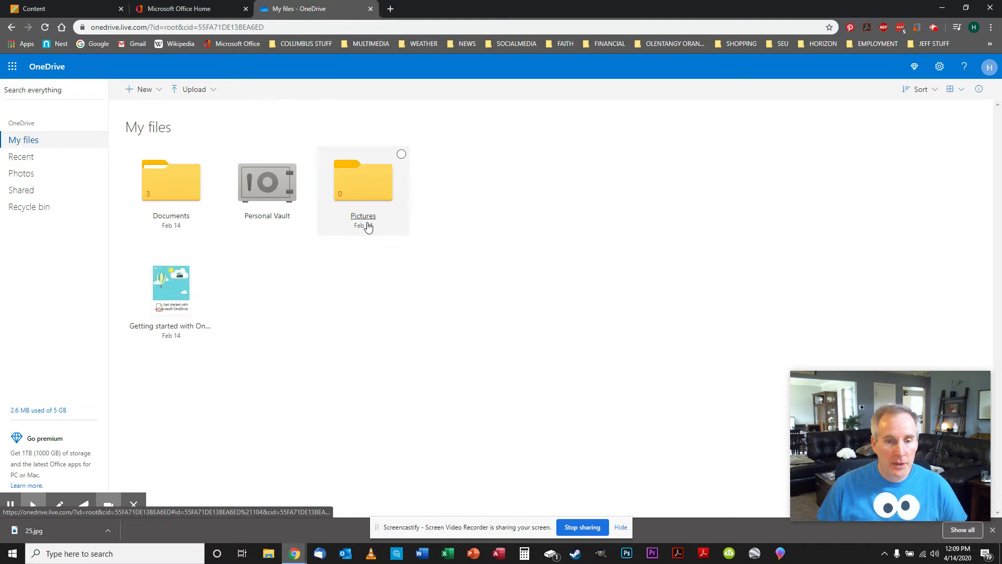
Step: Upload 25.jpg from the Desktop into the OneDrive Pictures folder
{"action": "left_click", "coordinate": [368, 219]}
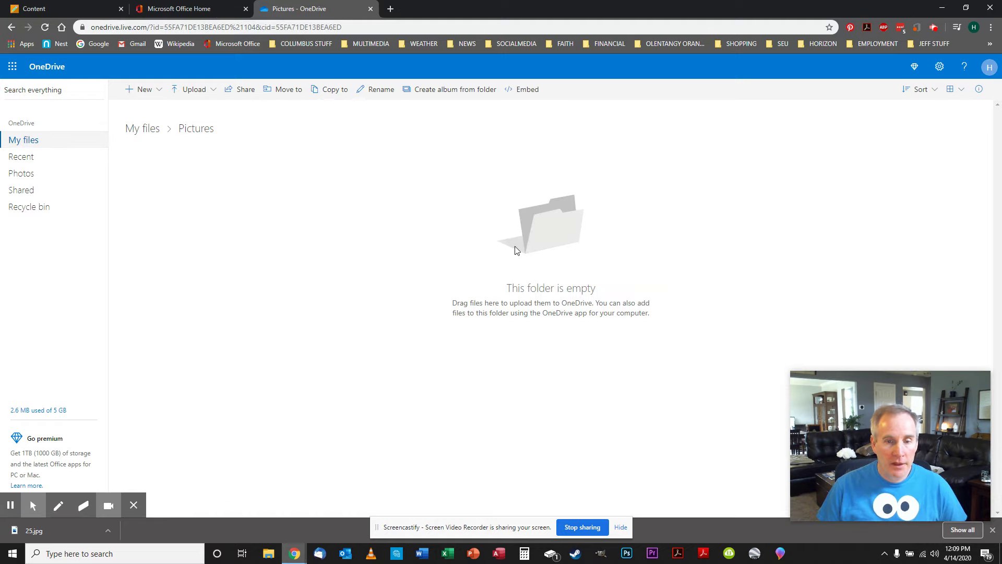
{"action": "left_click", "coordinate": [188, 94]}
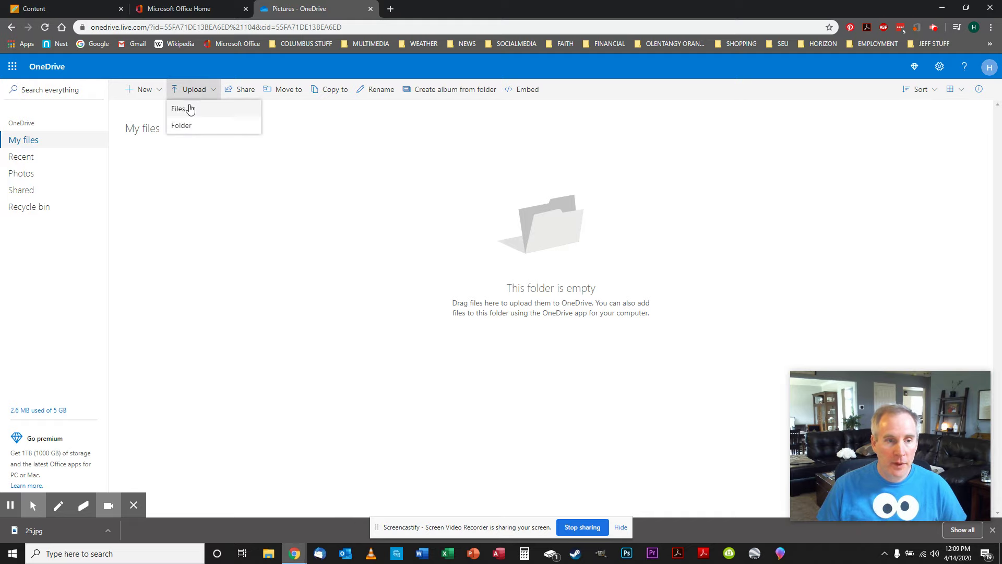
{"action": "left_click", "coordinate": [189, 106]}
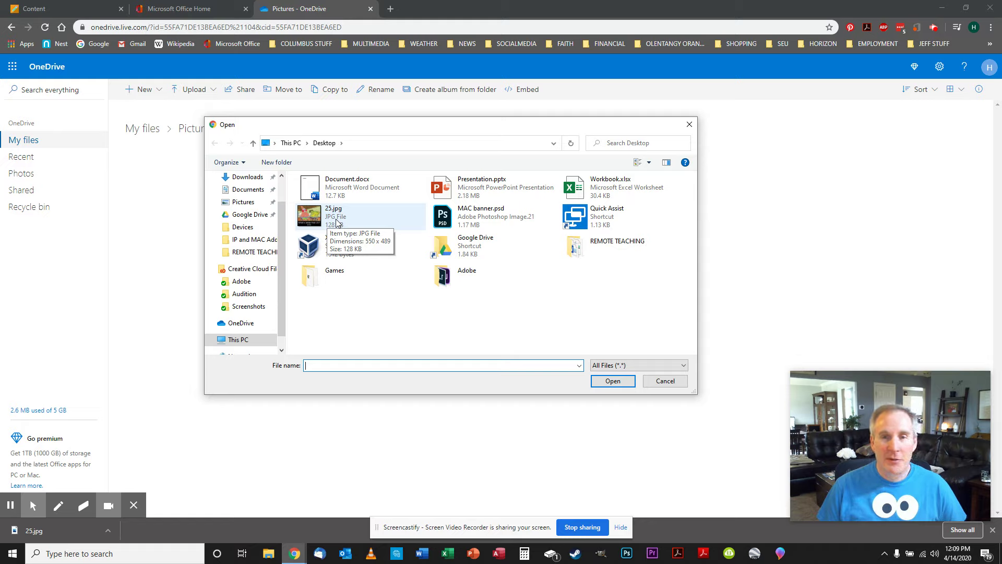
{"action": "left_click", "coordinate": [337, 223]}
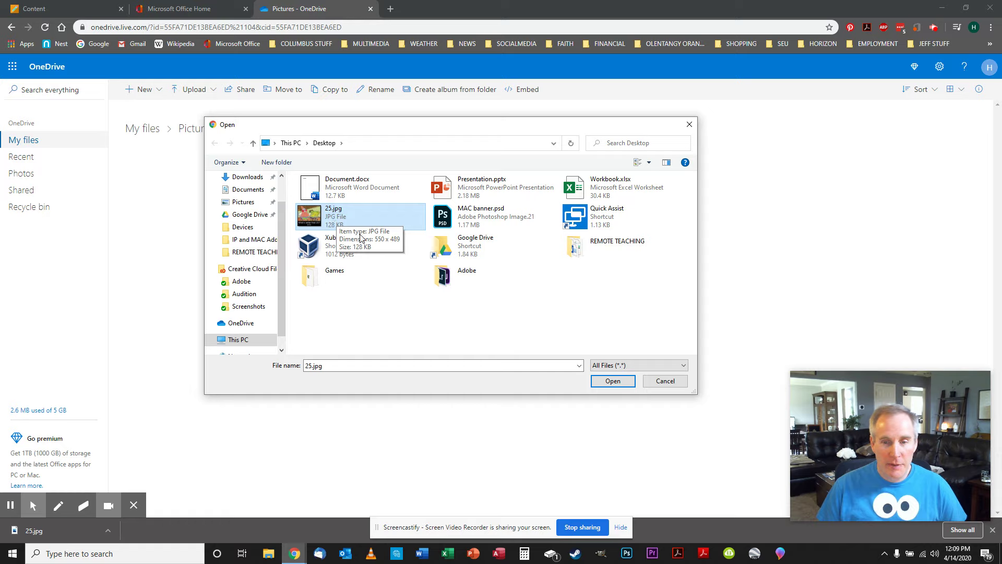
{"action": "left_click", "coordinate": [614, 380]}
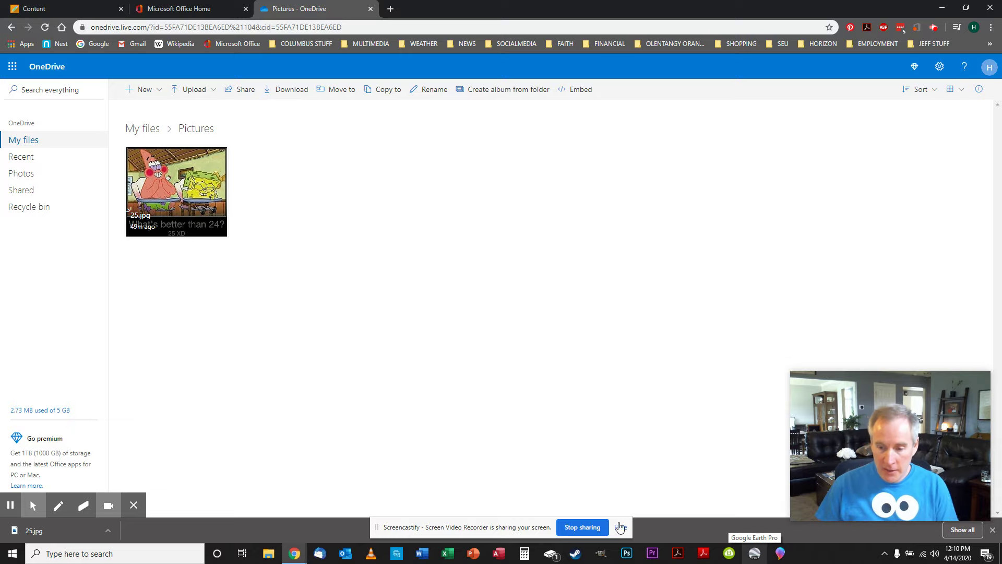
Step: Paste the captured screenshot into Paint 3D and choose the Desktop as the save location
{"action": "left_click", "coordinate": [779, 557]}
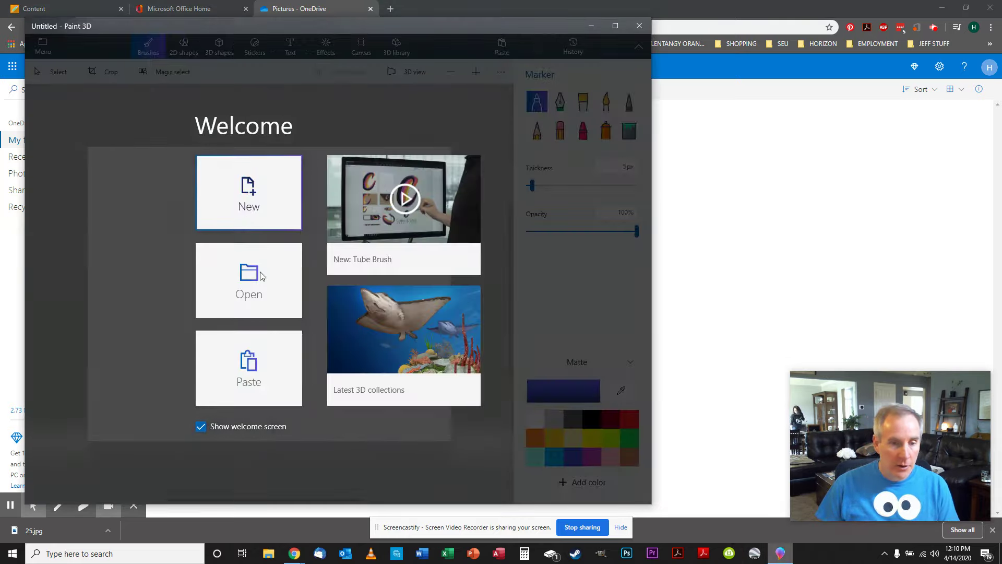
{"action": "left_click", "coordinate": [261, 374]}
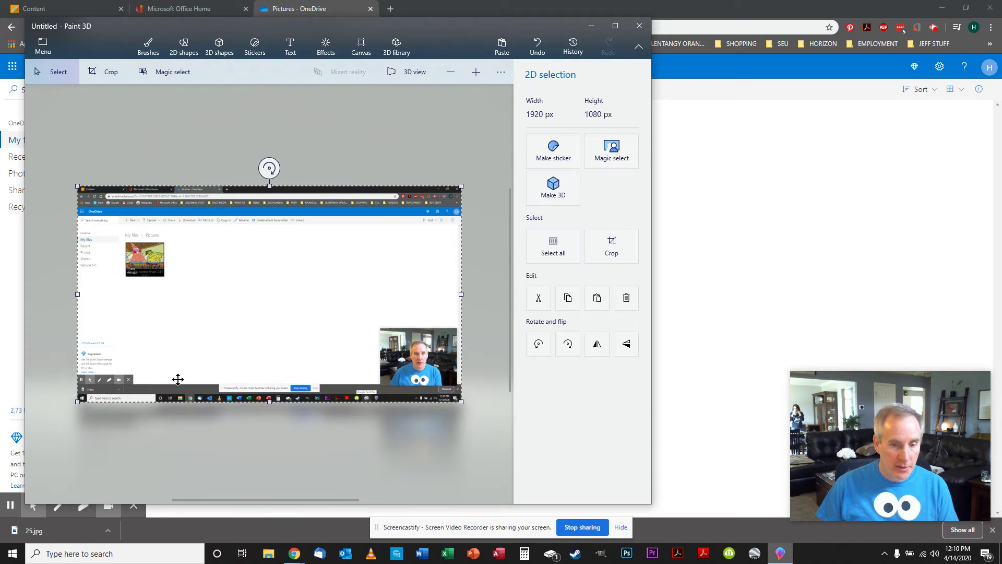
{"action": "left_click", "coordinate": [44, 46]}
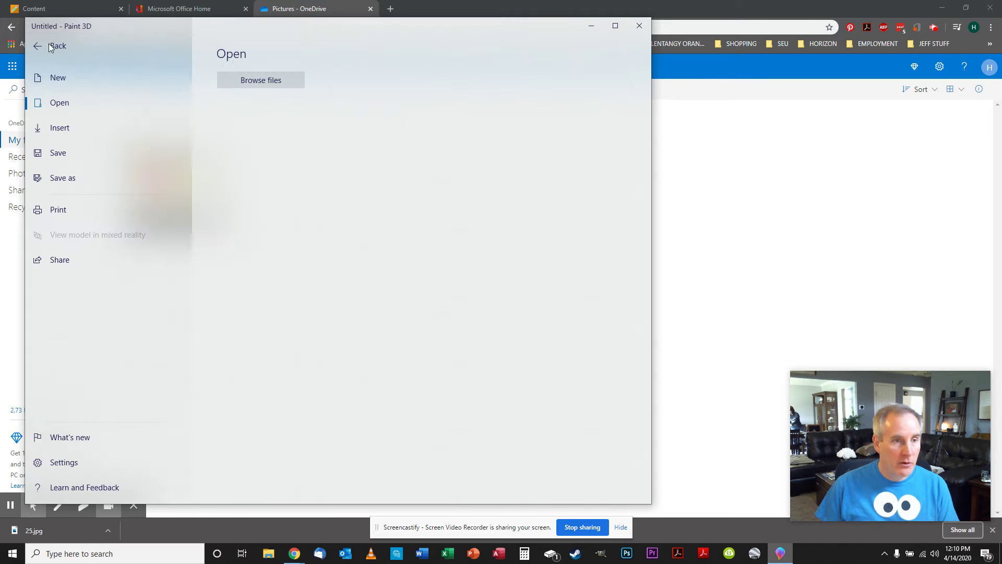
{"action": "left_click", "coordinate": [60, 152]}
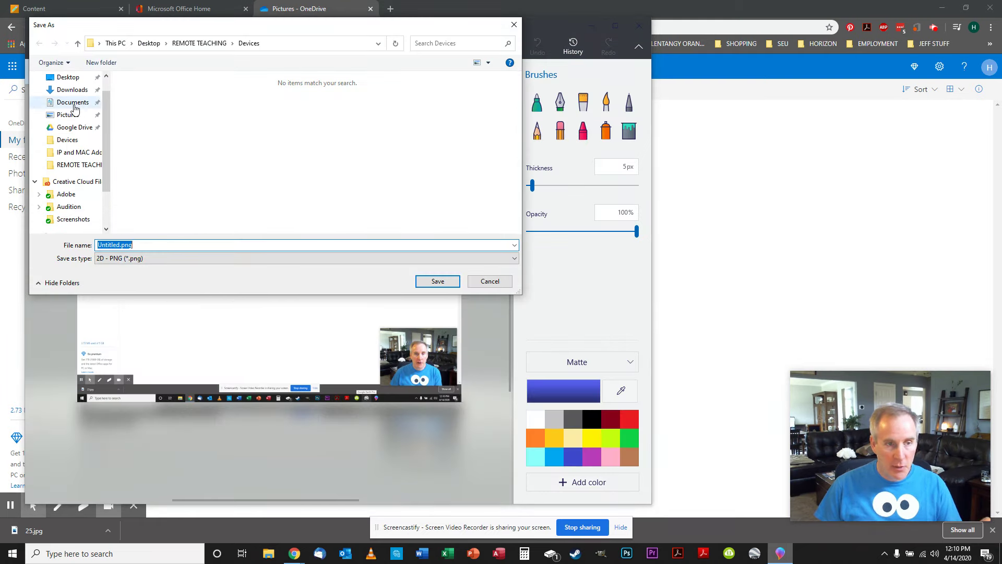
{"action": "left_click", "coordinate": [73, 103]}
{"action": "left_click", "coordinate": [67, 78]}
Step: Name the image screenshot1, save it as screenshot1.png, and close Paint 3D
{"action": "left_click", "coordinate": [107, 246]}
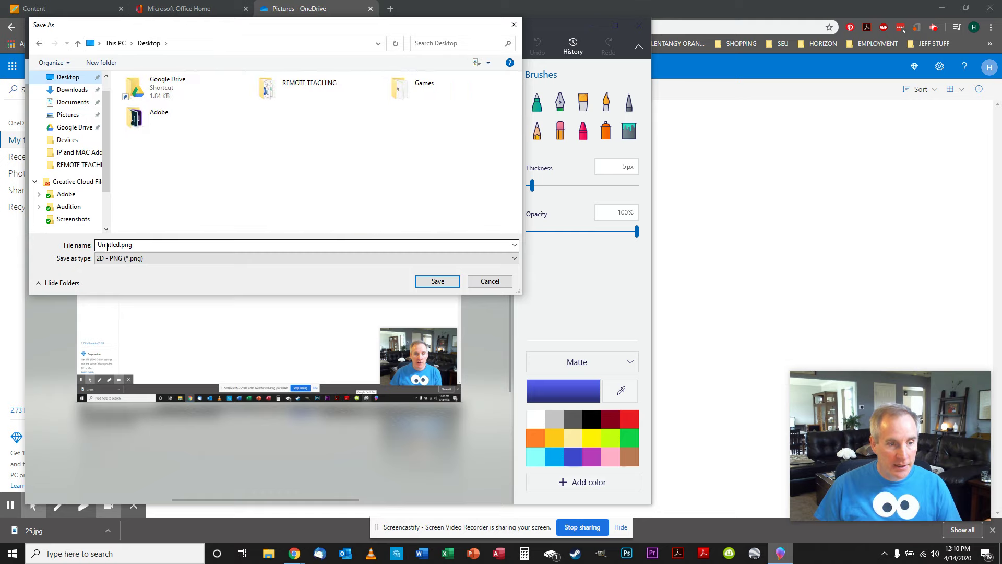
{"action": "double_click", "coordinate": [122, 247]}
{"action": "left_click", "coordinate": [122, 246]}
{"action": "left_click_drag", "start_coordinate": [122, 246], "coordinate": [96, 246]}
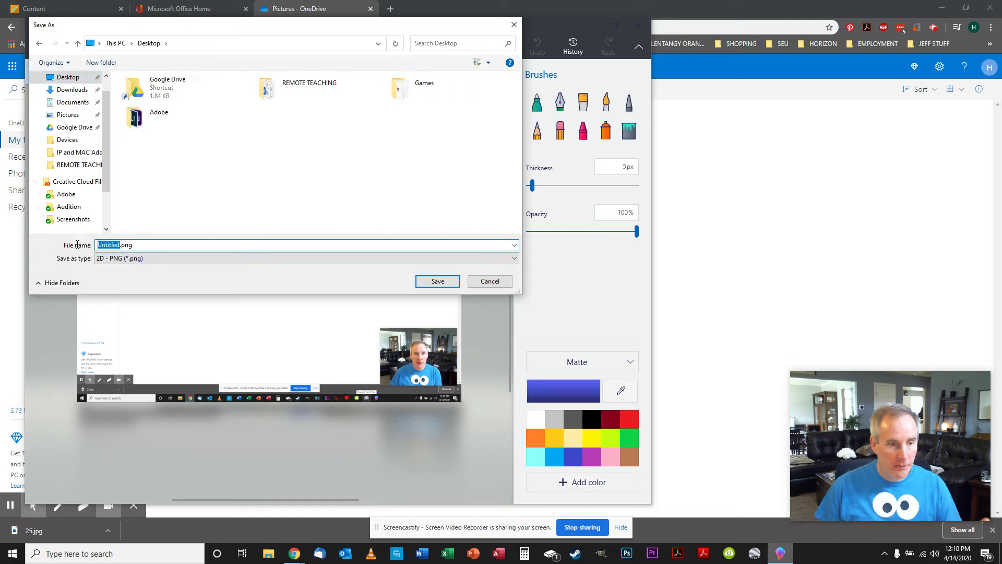
{"action": "type", "text": "screen"}
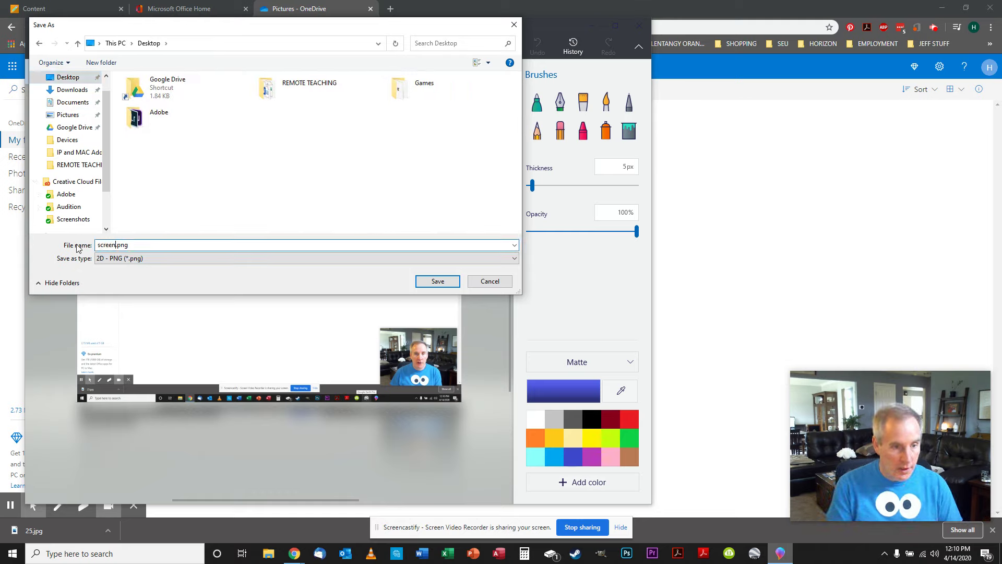
{"action": "type", "text": "shot1"}
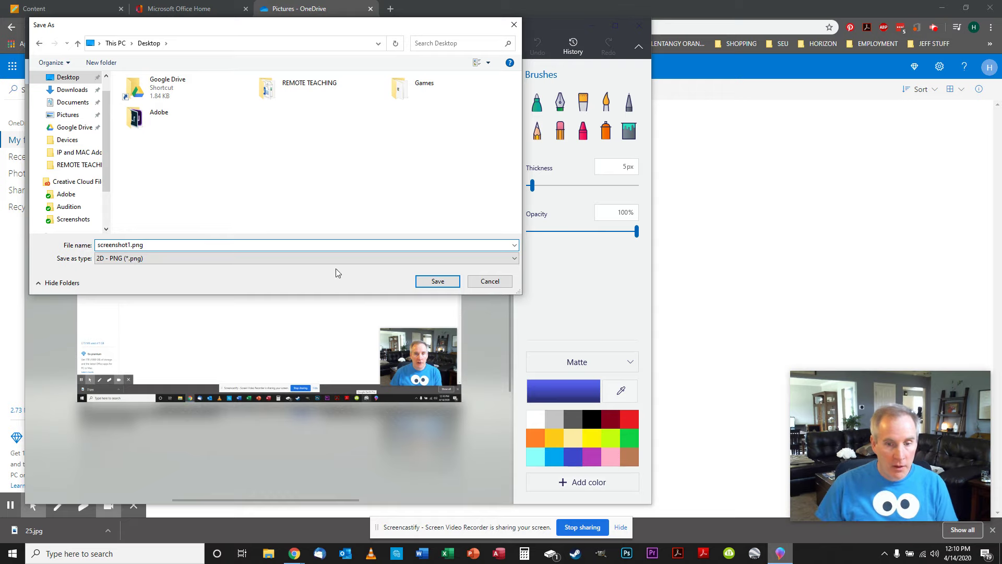
{"action": "left_click", "coordinate": [423, 281]}
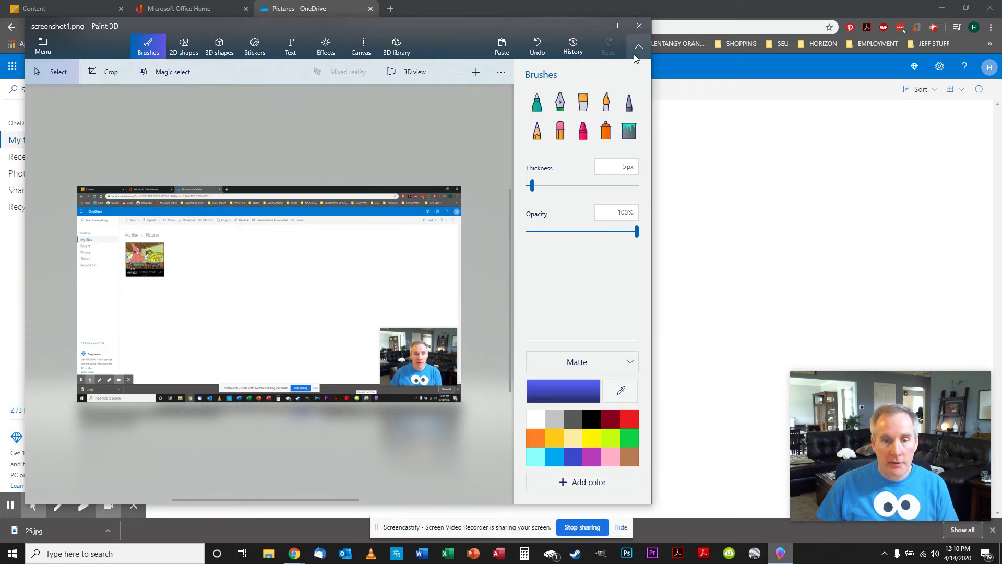
{"action": "left_click", "coordinate": [639, 27]}
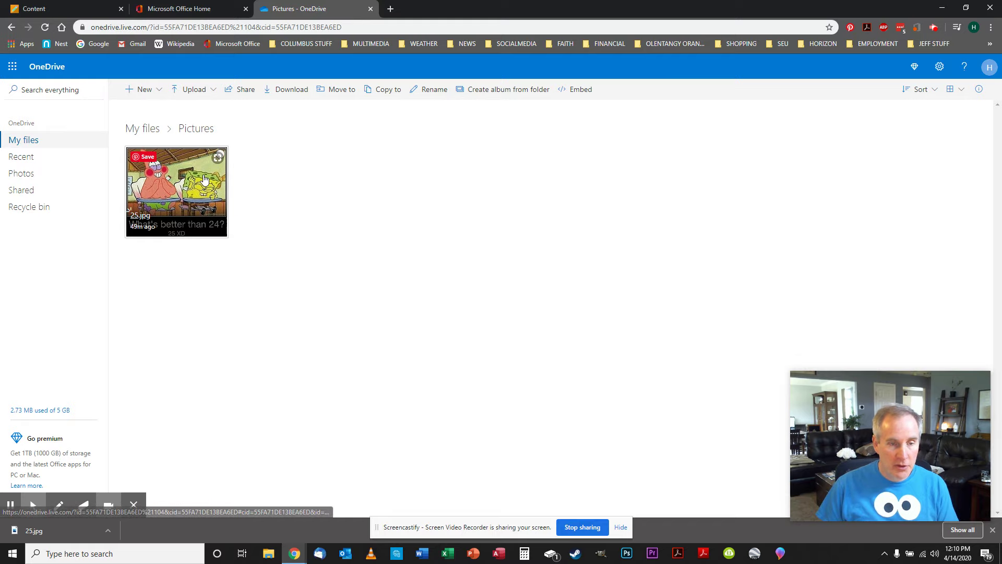
Step: Reopen the Documents folder with the three Office files, then relaunch Paint 3D on a blank canvas
{"action": "left_click", "coordinate": [3, 142]}
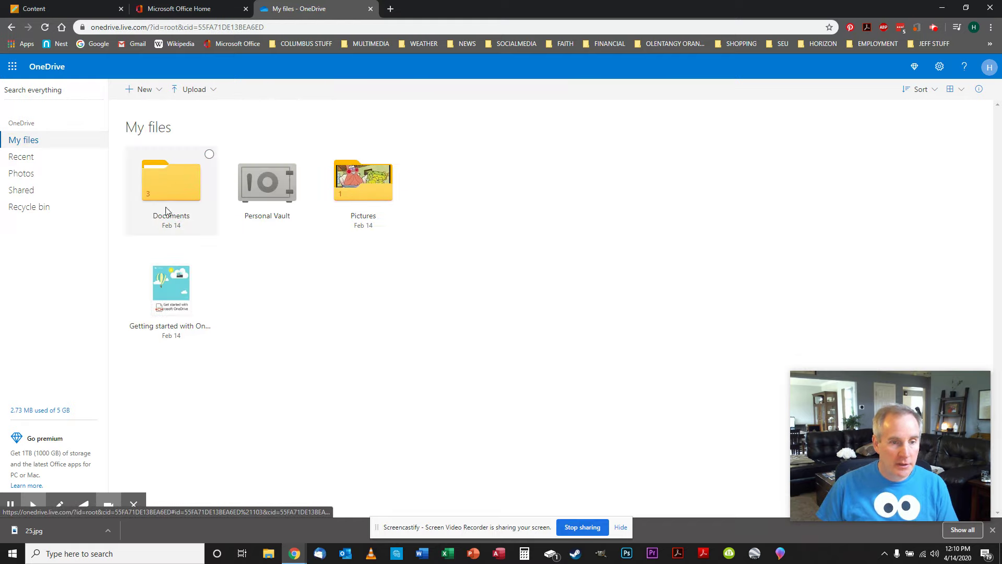
{"action": "left_click", "coordinate": [168, 214]}
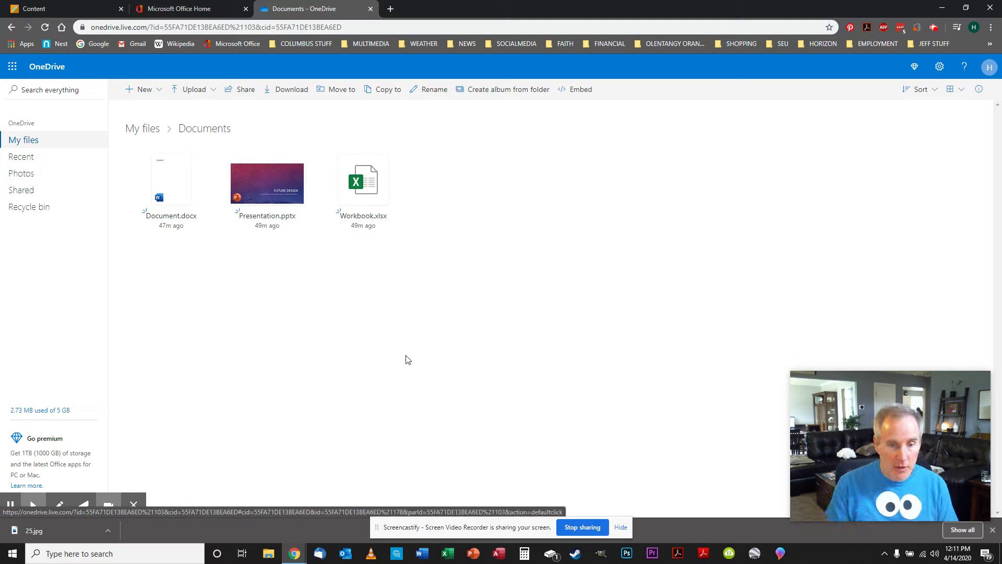
{"action": "left_click", "coordinate": [780, 553]}
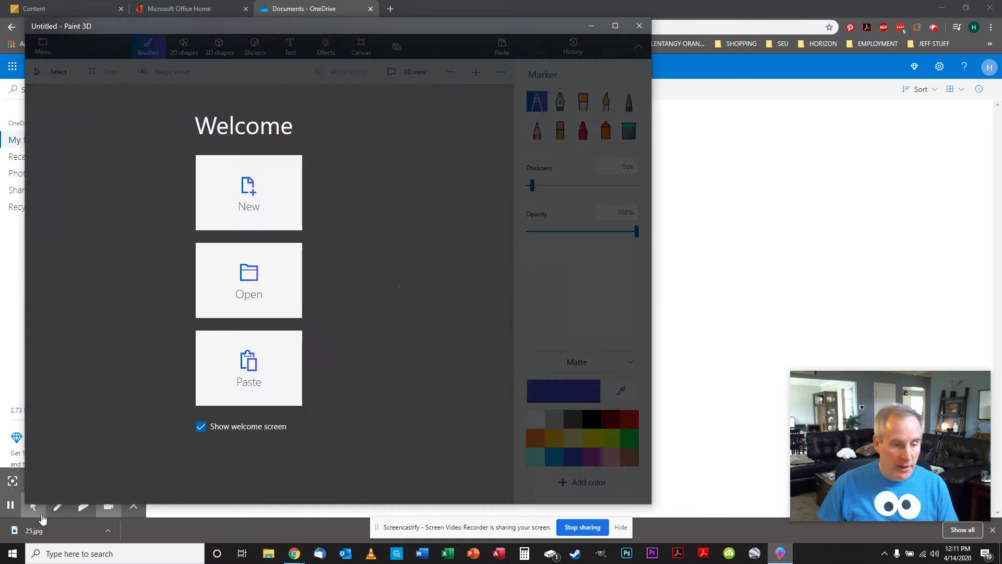
{"action": "left_click", "coordinate": [12, 556]}
{"action": "scroll", "coordinate": [89, 434], "scroll_direction": "down", "scroll_amount": 15}
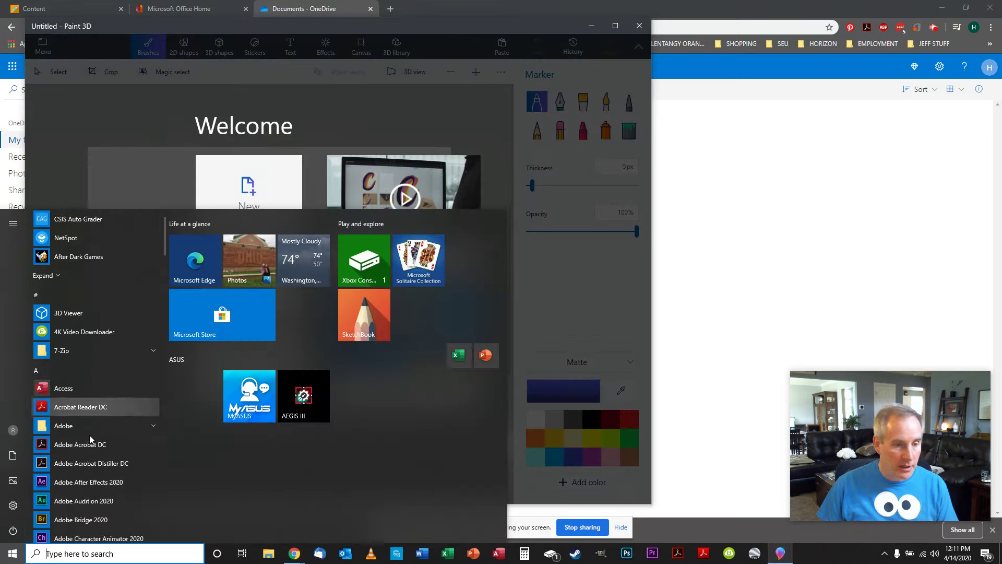
{"action": "scroll", "coordinate": [89, 435], "scroll_direction": "down", "scroll_amount": 10}
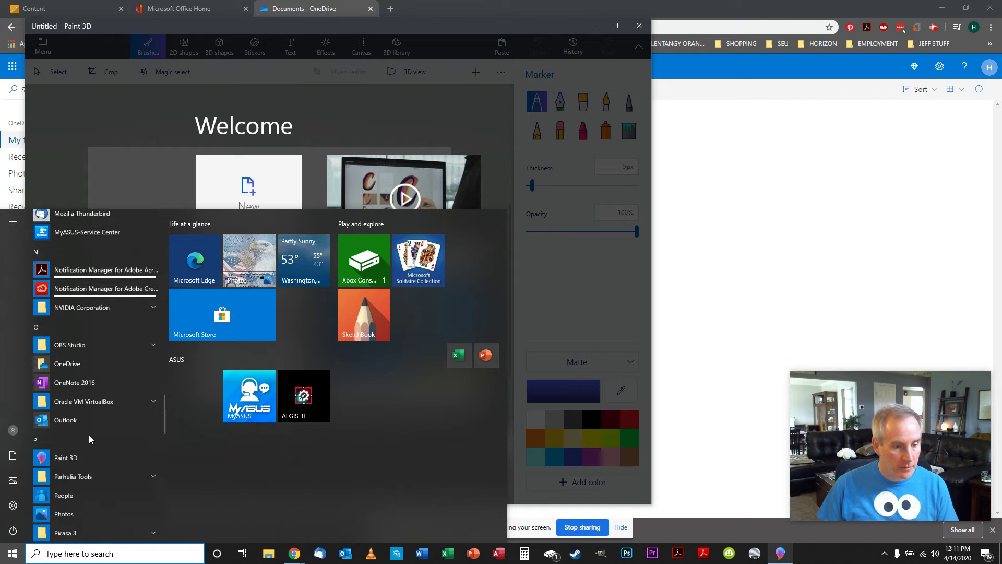
{"action": "scroll", "coordinate": [90, 435], "scroll_direction": "up", "scroll_amount": 2}
{"action": "scroll", "coordinate": [89, 436], "scroll_direction": "down", "scroll_amount": 3}
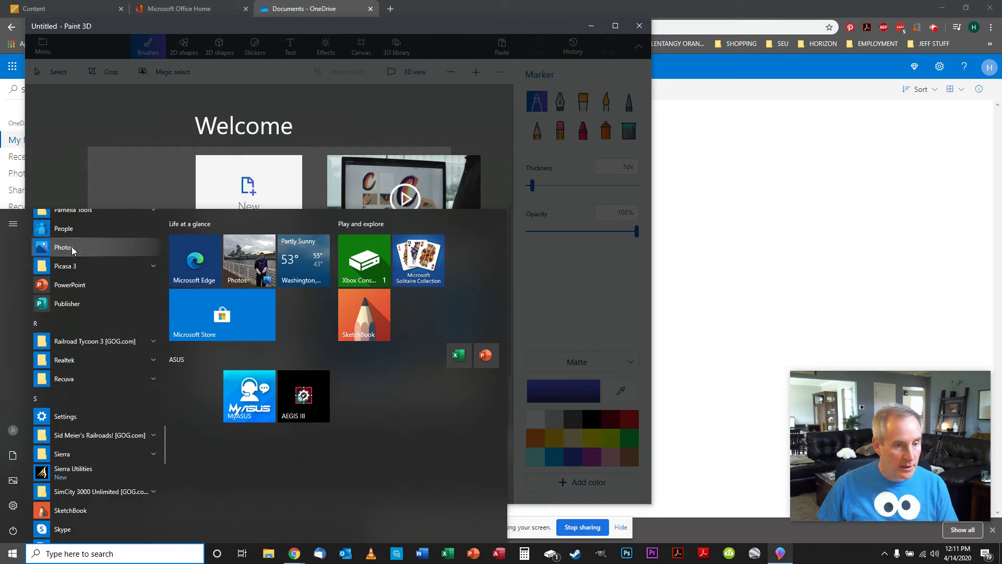
{"action": "scroll", "coordinate": [86, 294], "scroll_direction": "up", "scroll_amount": 1}
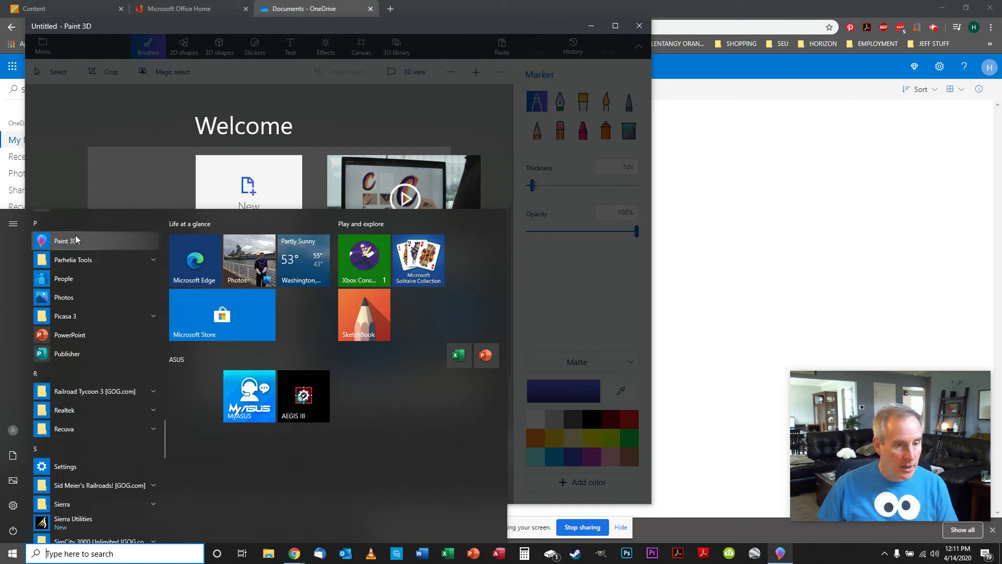
{"action": "left_click", "coordinate": [399, 101]}
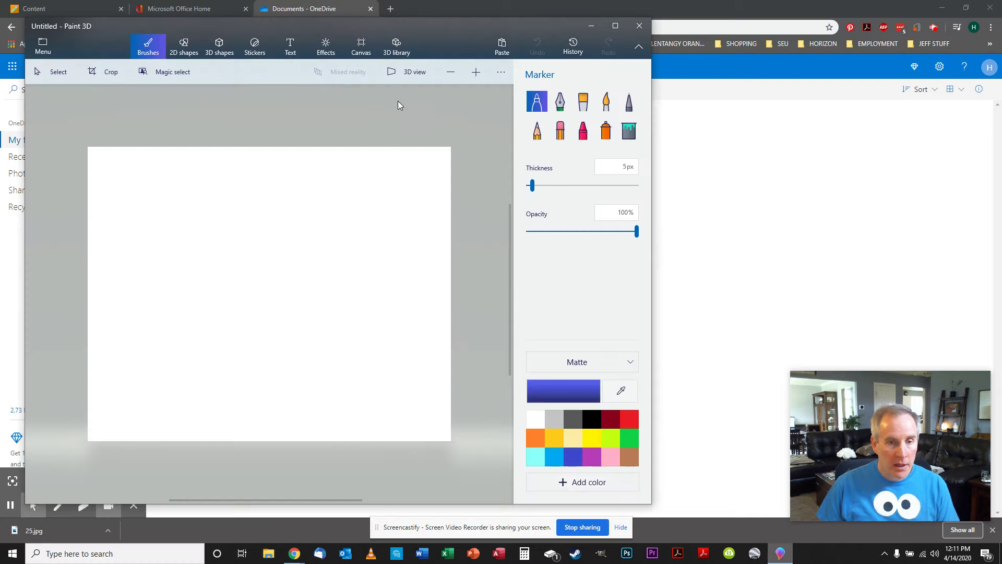
{"action": "left_click", "coordinate": [56, 70]}
Step: Paste the Documents page screenshot, save it to the Desktop as screenshot2.png, and close Paint 3D
{"action": "left_click", "coordinate": [502, 47]}
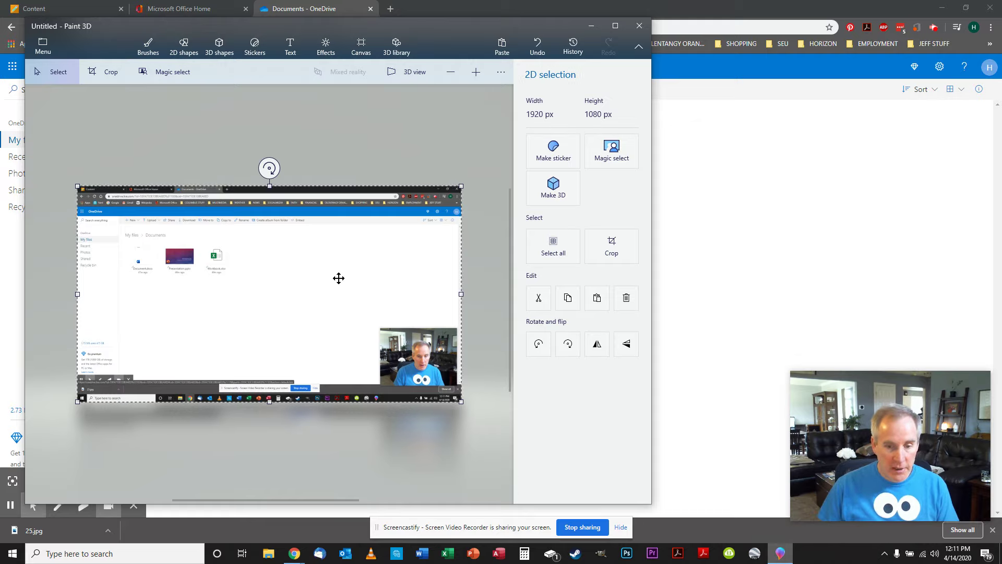
{"action": "left_click", "coordinate": [48, 45]}
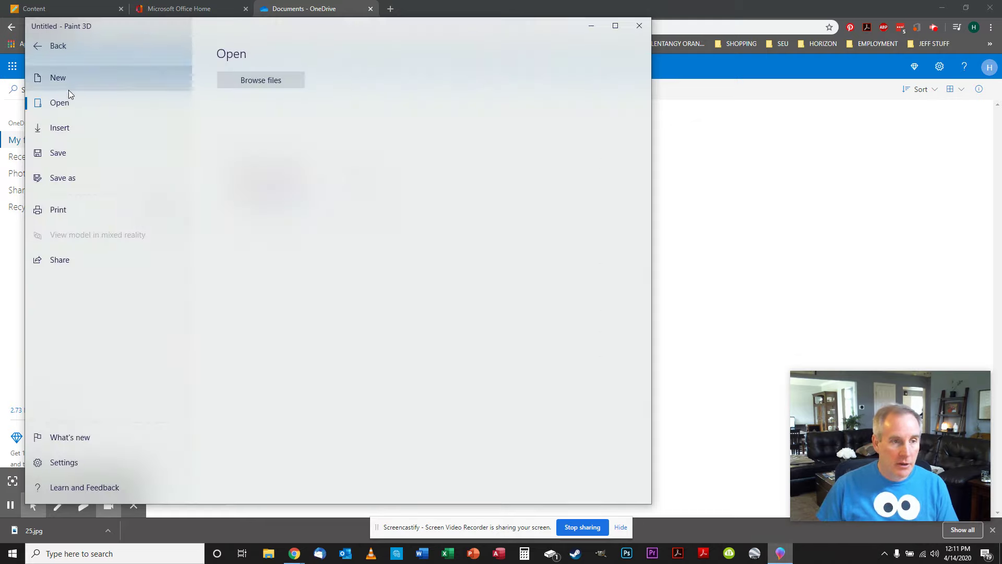
{"action": "left_click", "coordinate": [64, 151]}
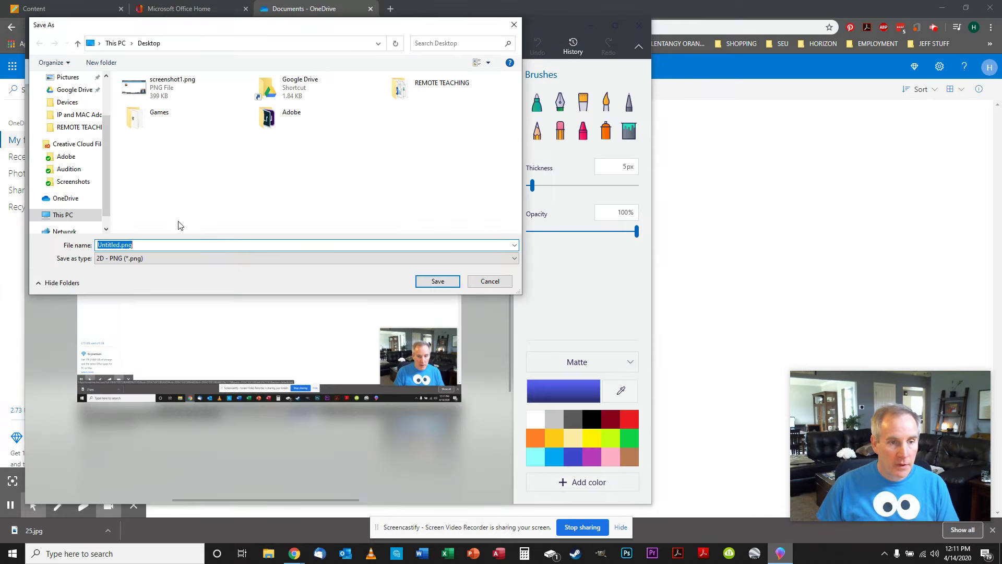
{"action": "left_click", "coordinate": [174, 86]}
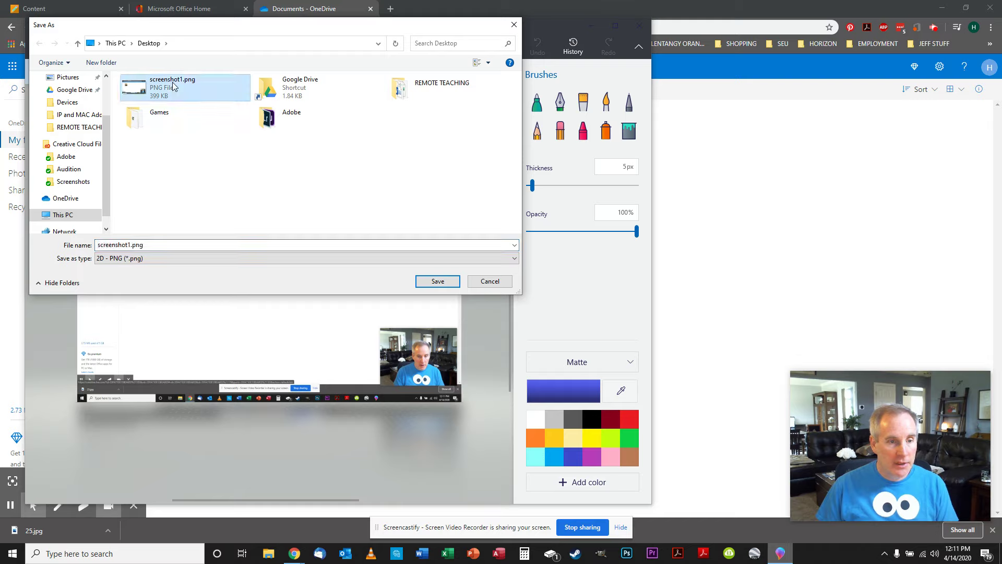
{"action": "left_click", "coordinate": [131, 244]}
{"action": "left_click", "coordinate": [131, 246]}
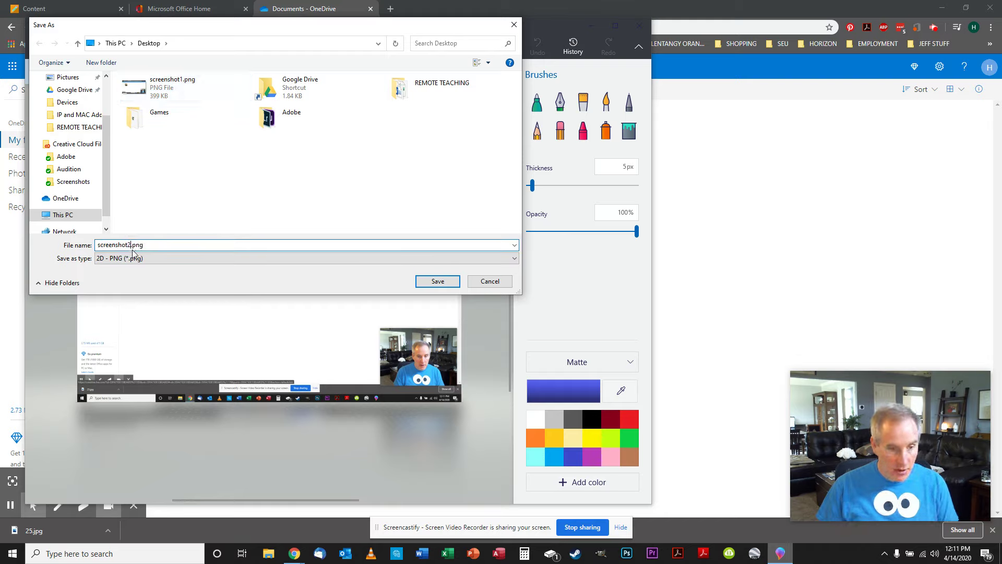
{"action": "key", "text": "BackSpace"}
{"action": "type", "text": "2"}
{"action": "left_click", "coordinate": [439, 281]}
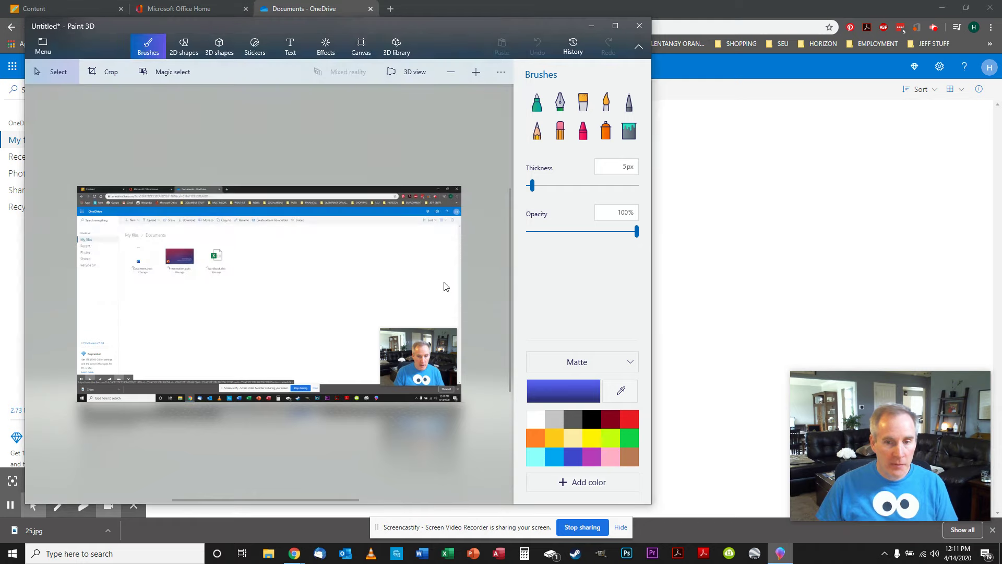
{"action": "left_click", "coordinate": [639, 25]}
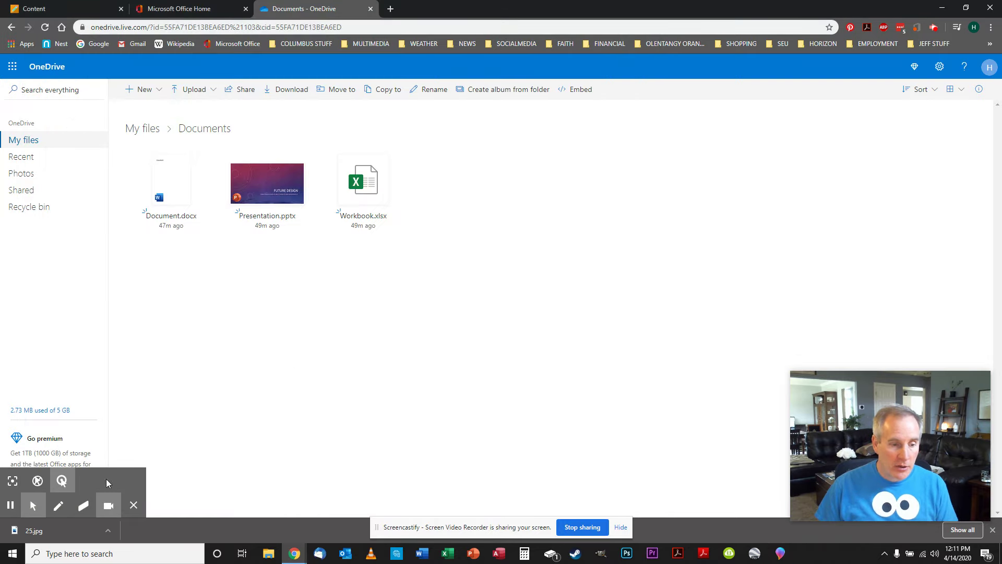